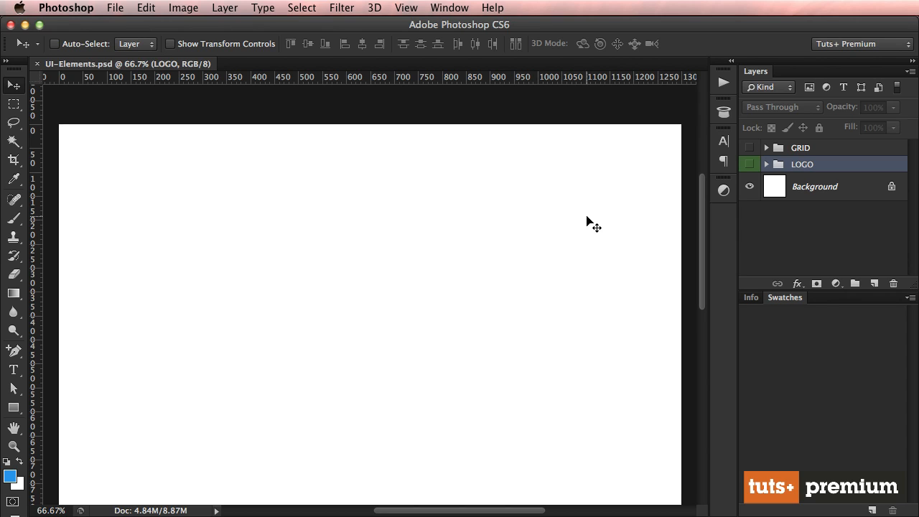
Show the GRID group briefly to check the column layout, hide it again, and make the LOGO group visible.
click(749, 147)
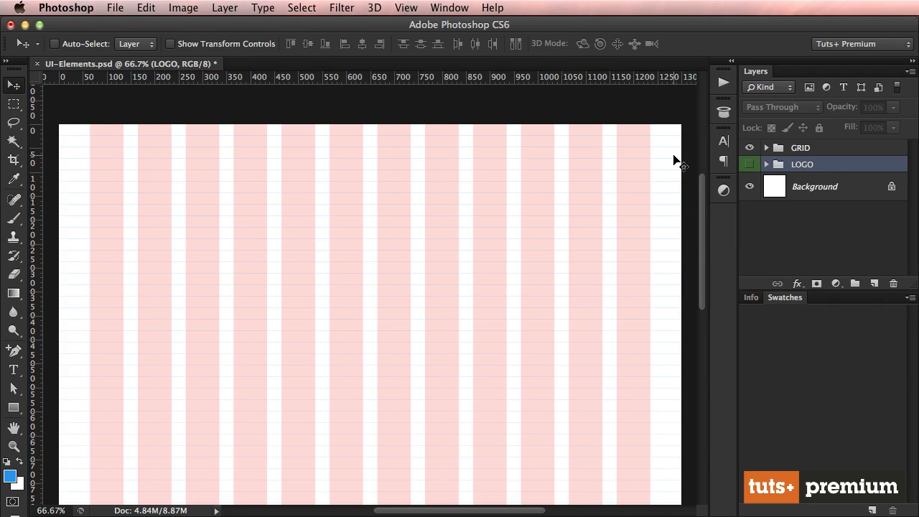
click(748, 148)
click(749, 165)
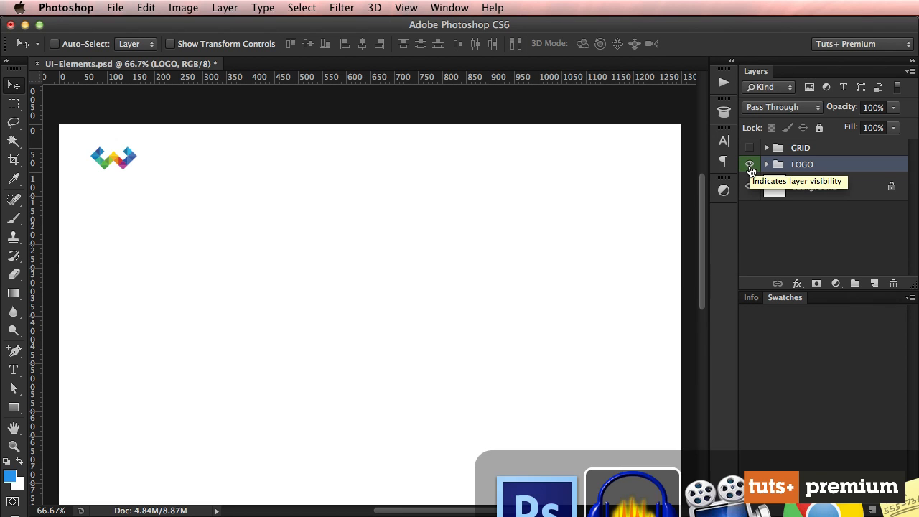
Switch to Chrome to view the Web Creative Studio Logo item page, and return to Photoshop.
click(633, 494)
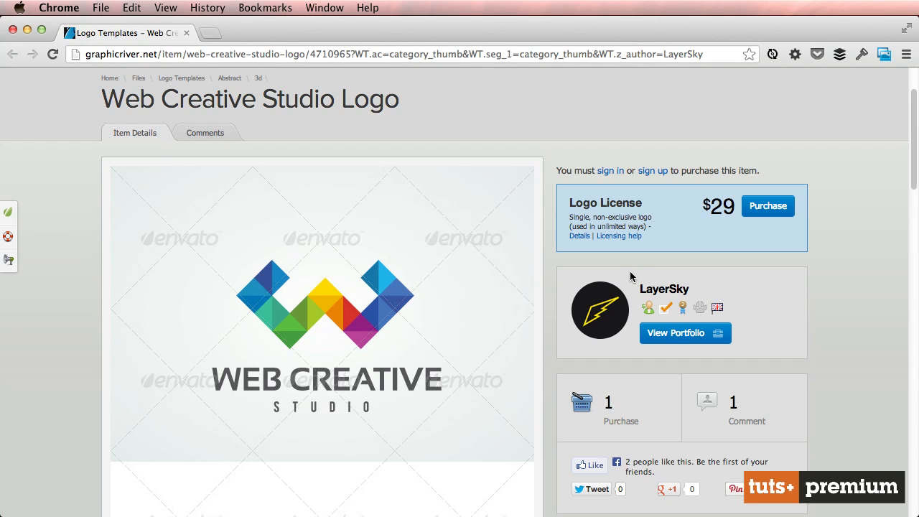
key(super+Tab)
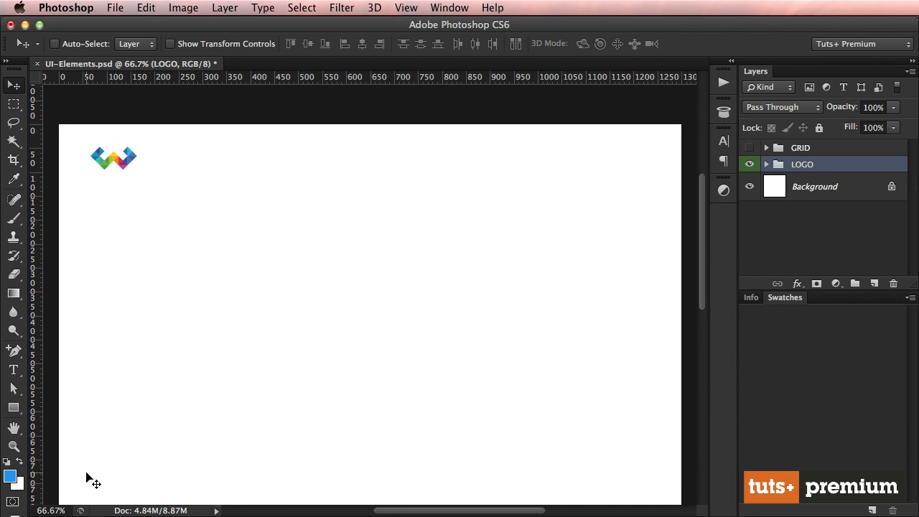
Set the foreground colour to #2b2b2b and add it as a swatch named Text.
click(11, 476)
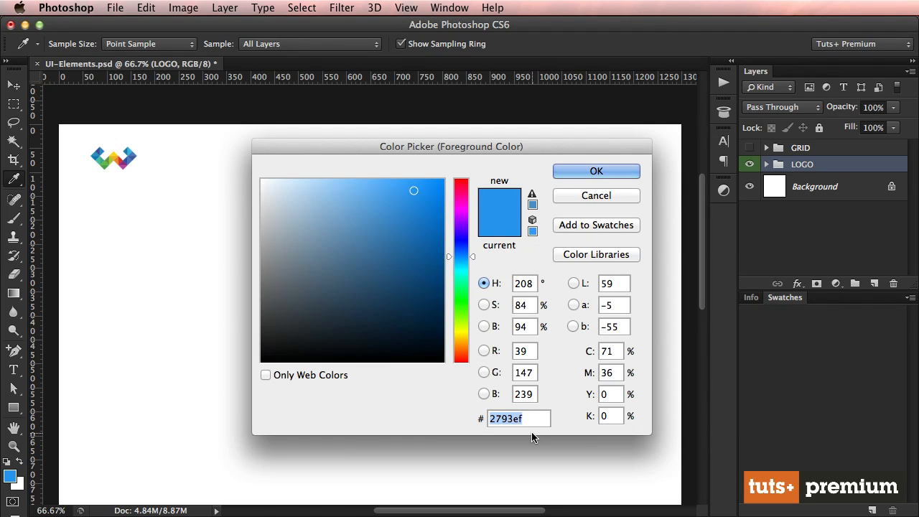
text(2b)
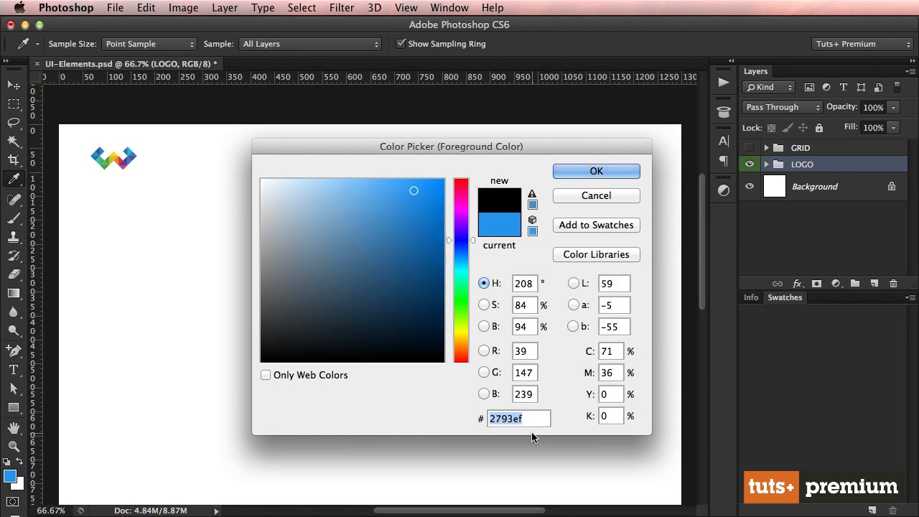
text(2b2b)
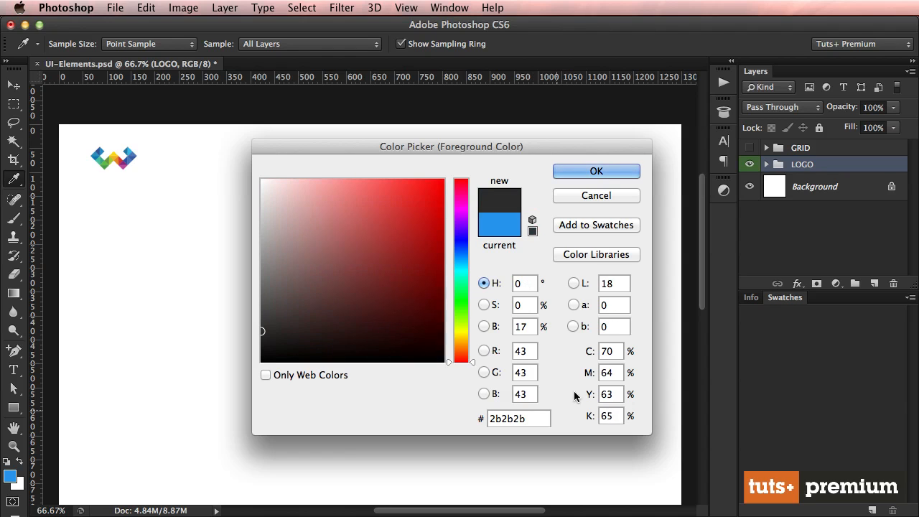
click(626, 230)
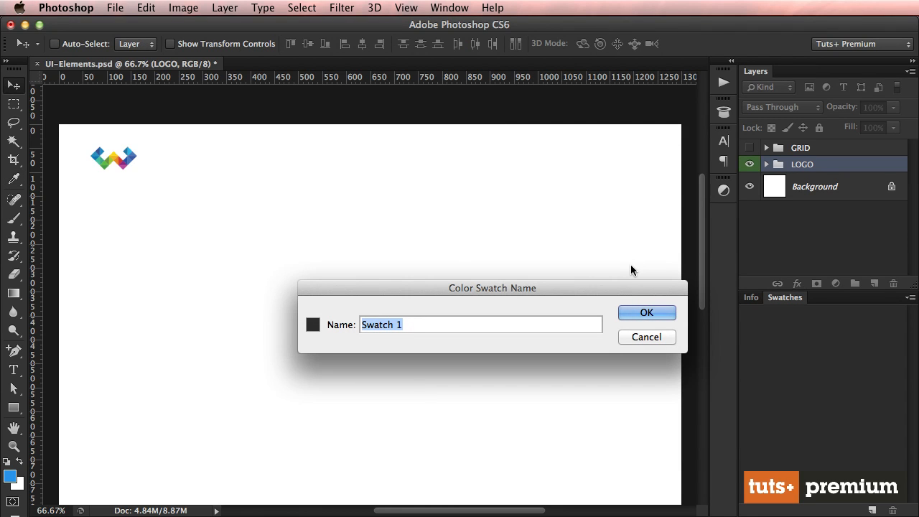
text(Text)
key(Return)
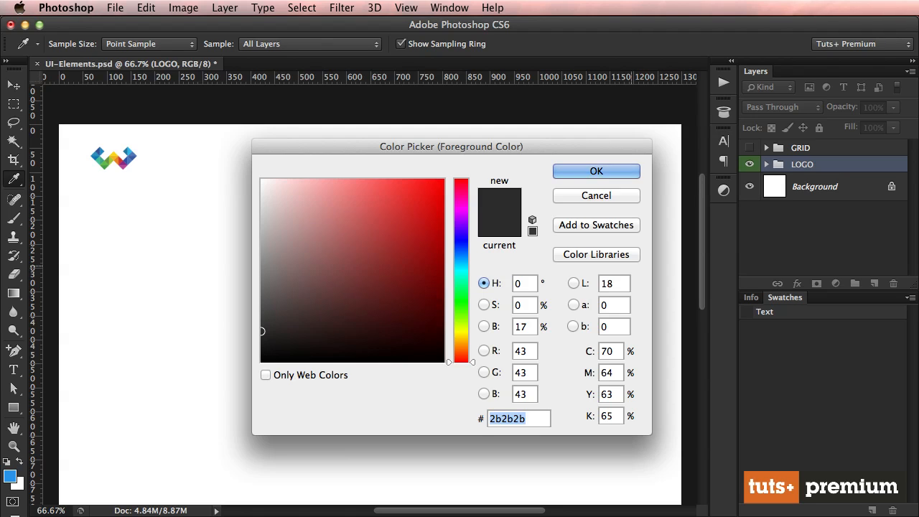
Add the red #e54d42 as a swatch named Primary Button.
text(e5)
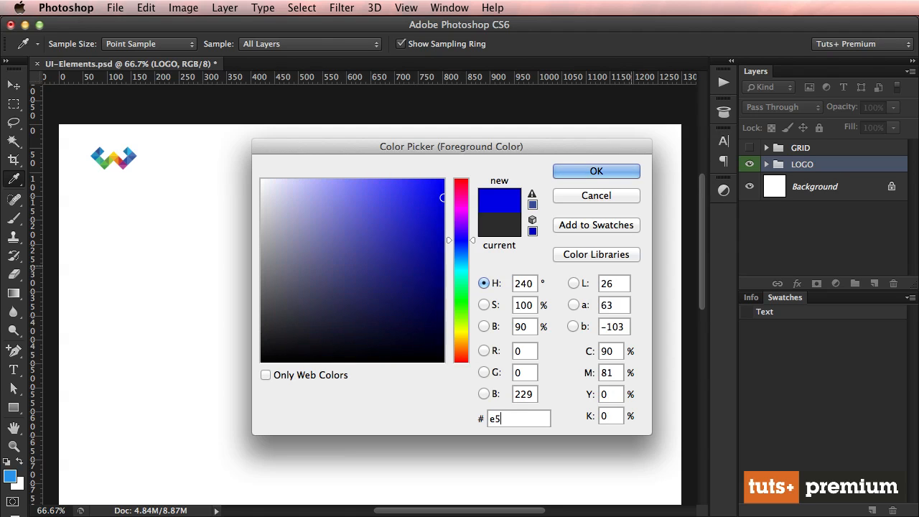
text(4d42)
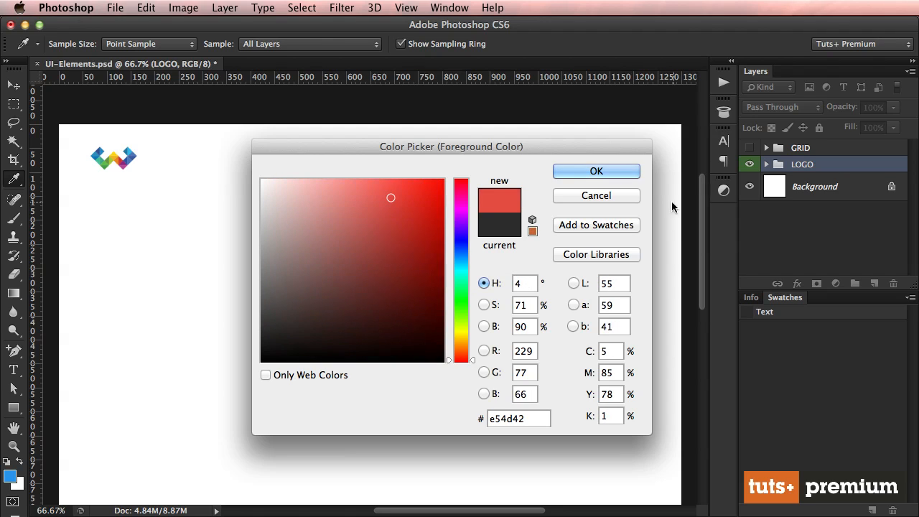
click(624, 227)
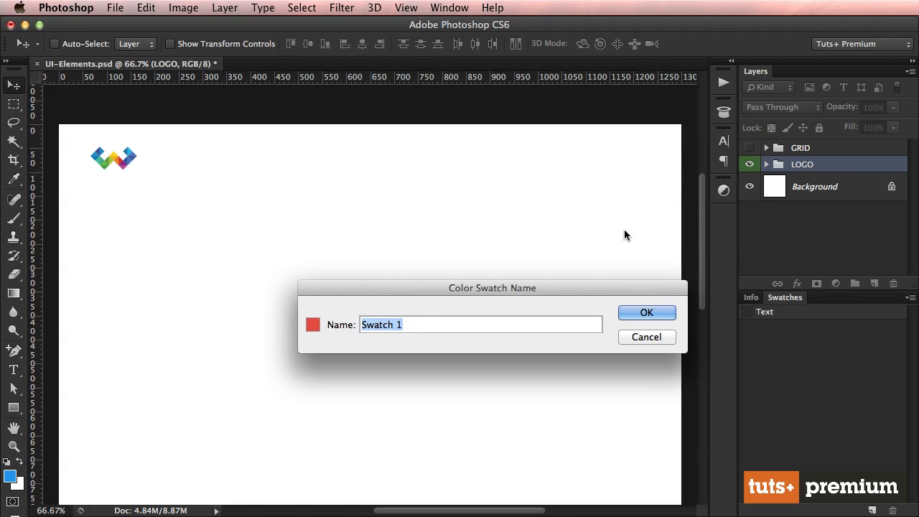
text(Primary Button)
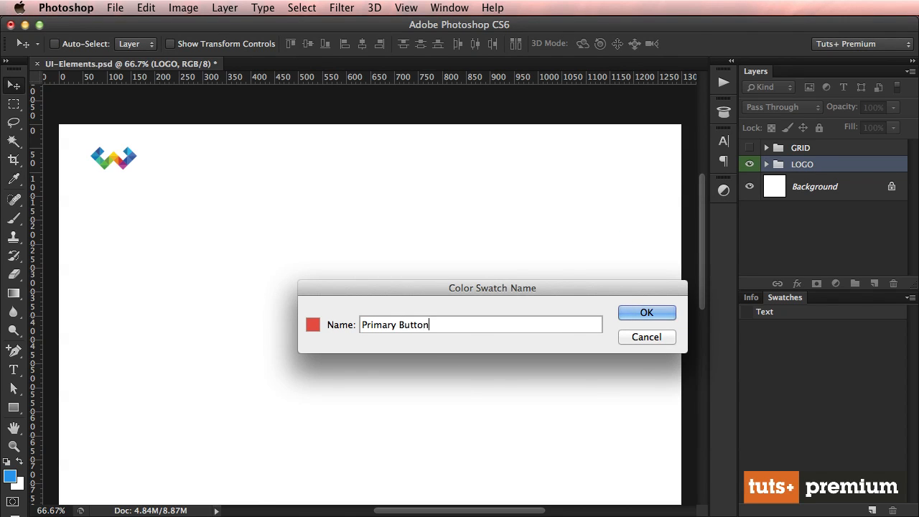
key(Return)
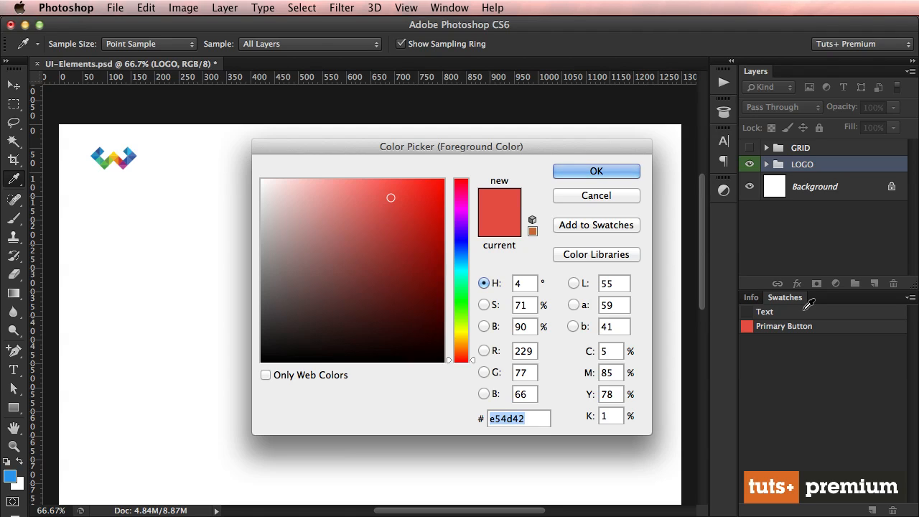
Add the grey #7a7a7a as a swatch named Light Text.
text(7a)
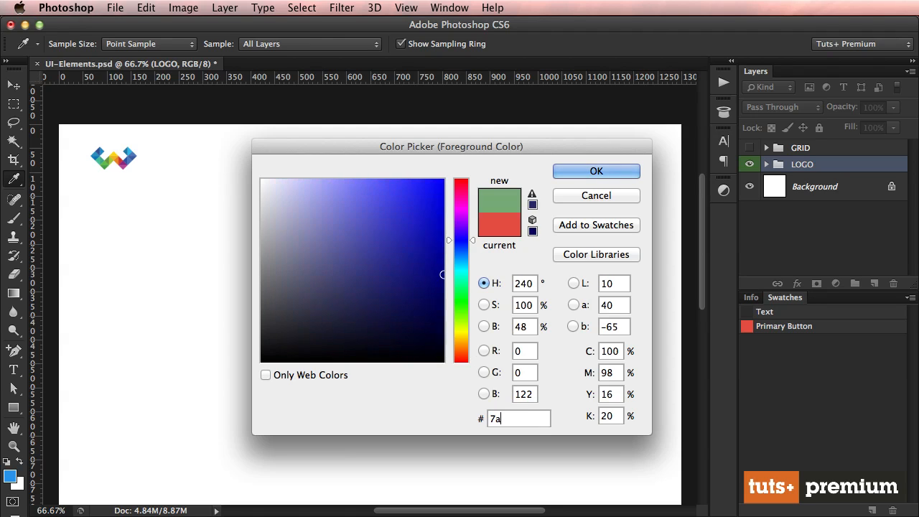
text(7a7a)
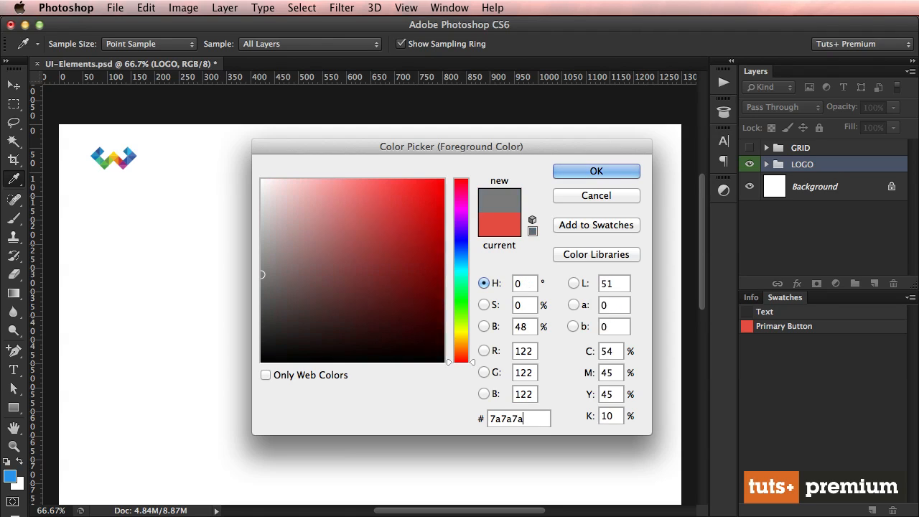
click(599, 226)
text(Light )
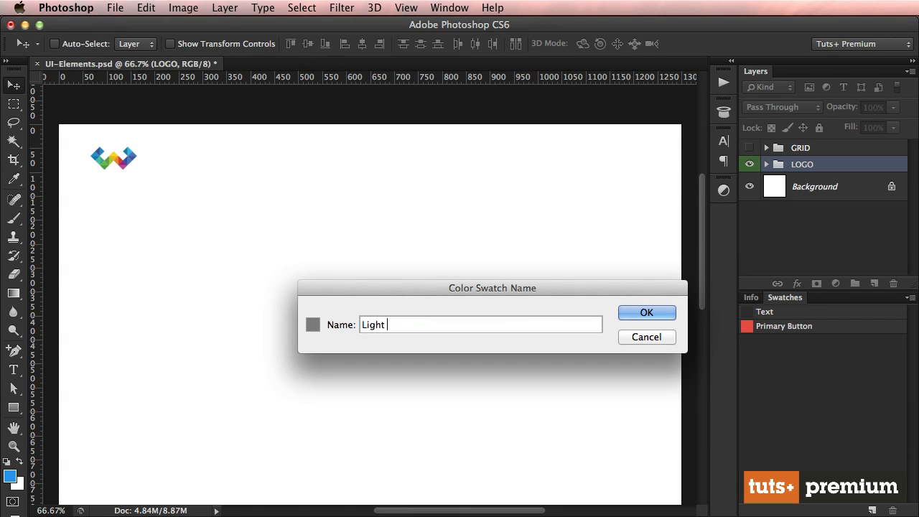
text(Text)
key(Return)
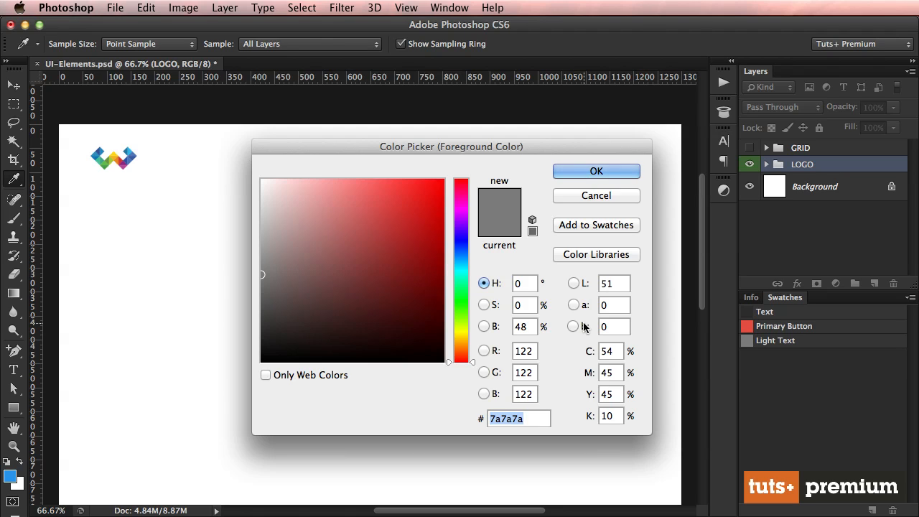
Add the dark blue #252e38 as a swatch named Dark BG.
text(252)
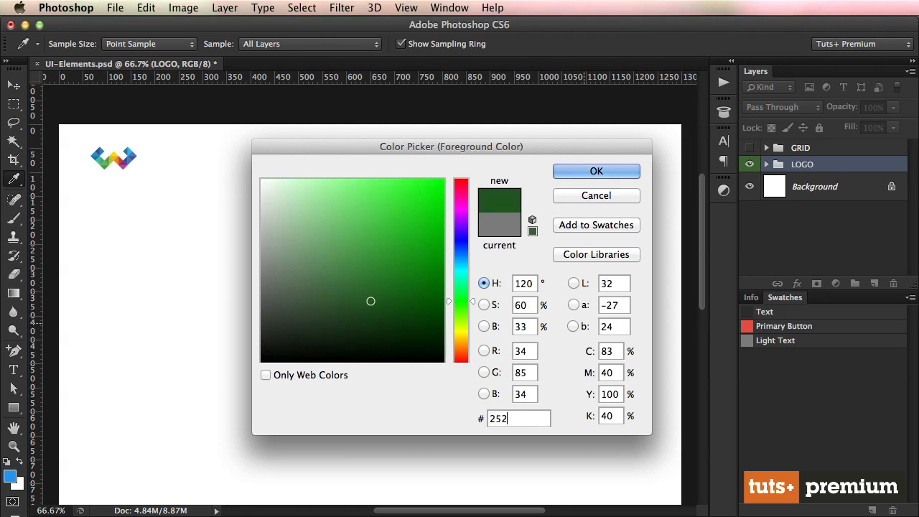
text(e38)
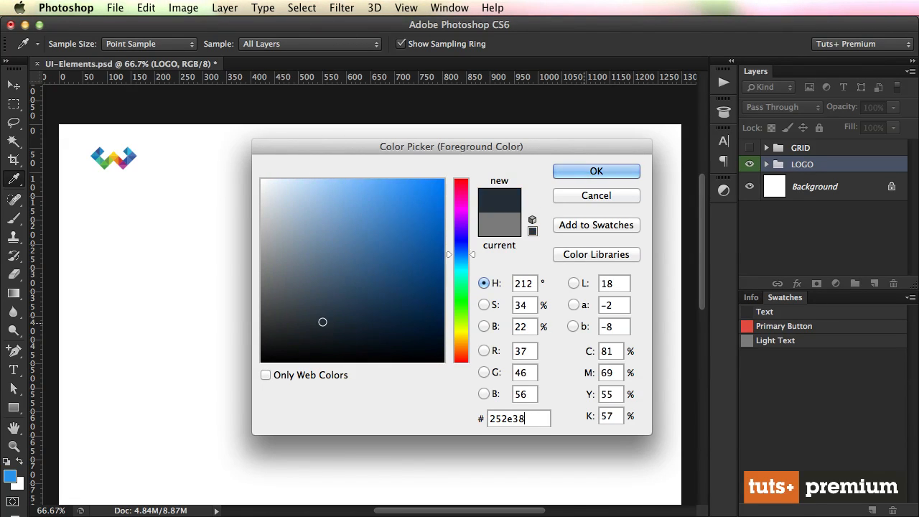
click(614, 227)
text(Dark )
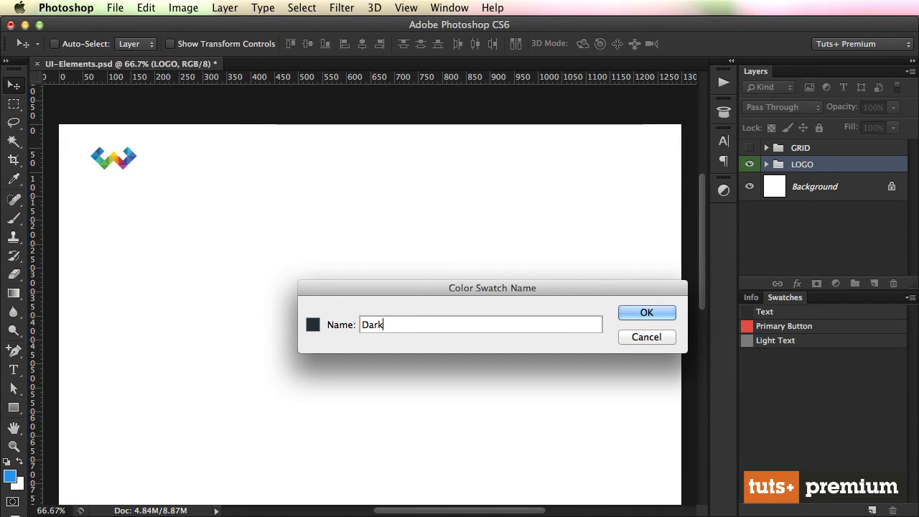
text(BG)
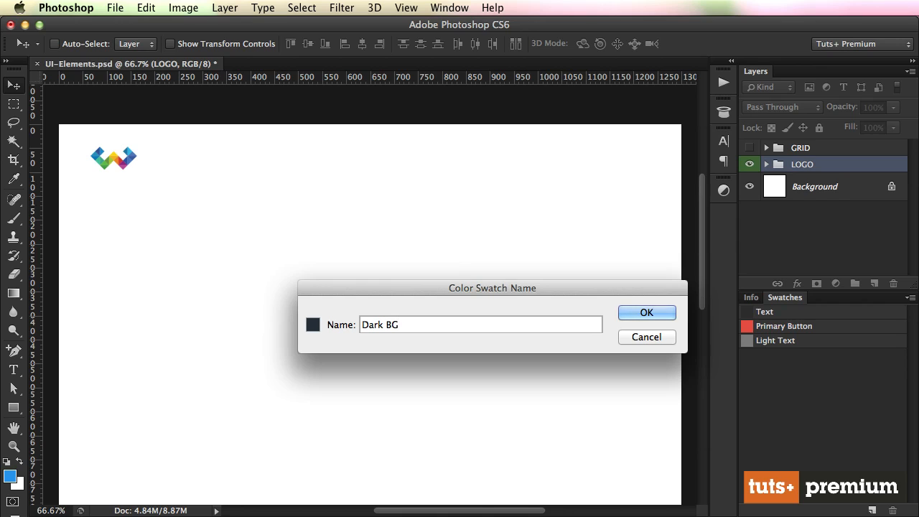
key(Return)
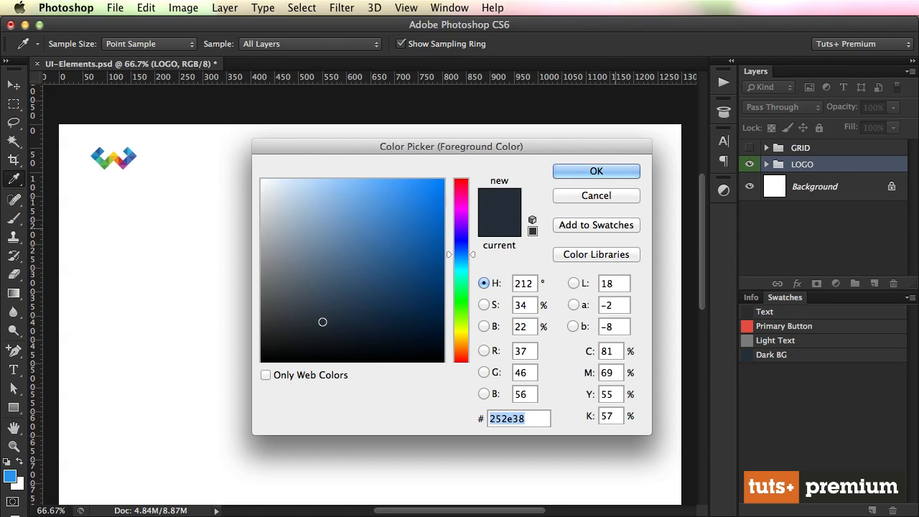
Add the near-white #f7f7f7 as a swatch named Very Light BG.
text(f7f7f7)
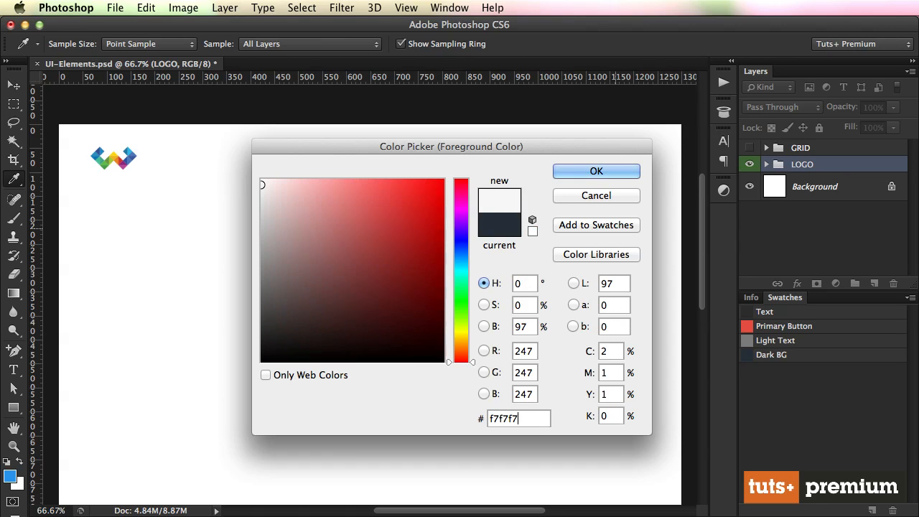
click(613, 230)
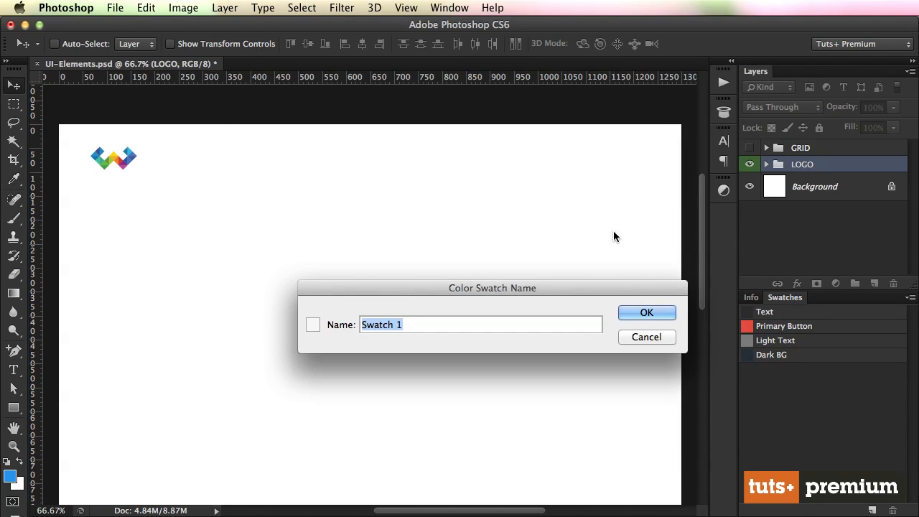
text(Ve)
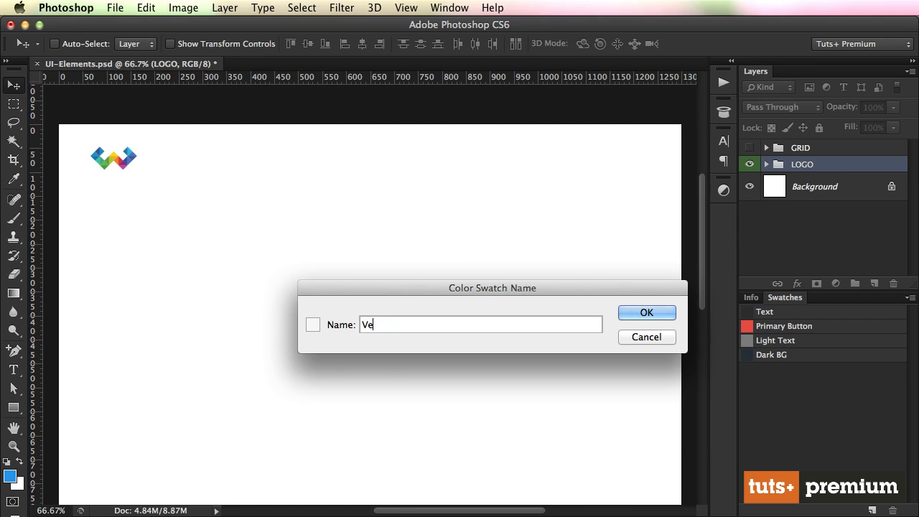
text(ry Light BG)
key(Return)
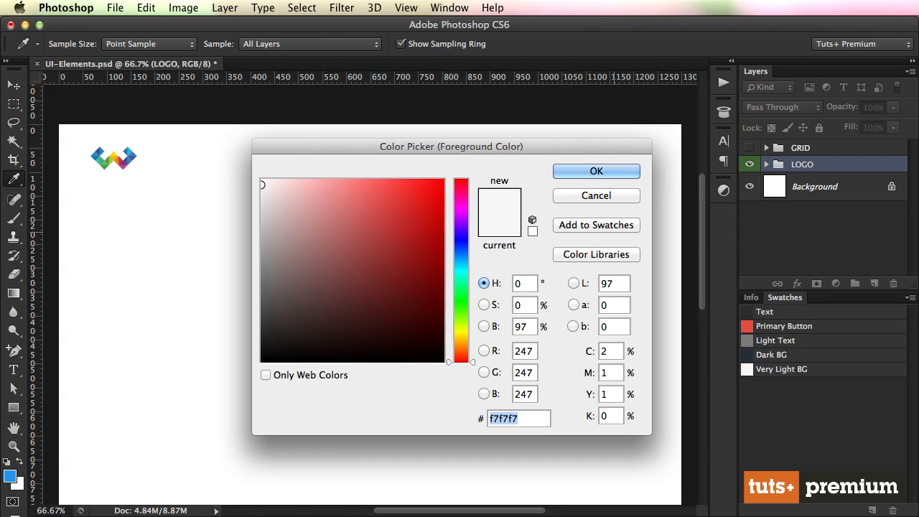
Add #d92328 as a swatch named Error, accept it as the foreground colour, and save the document.
text(d92)
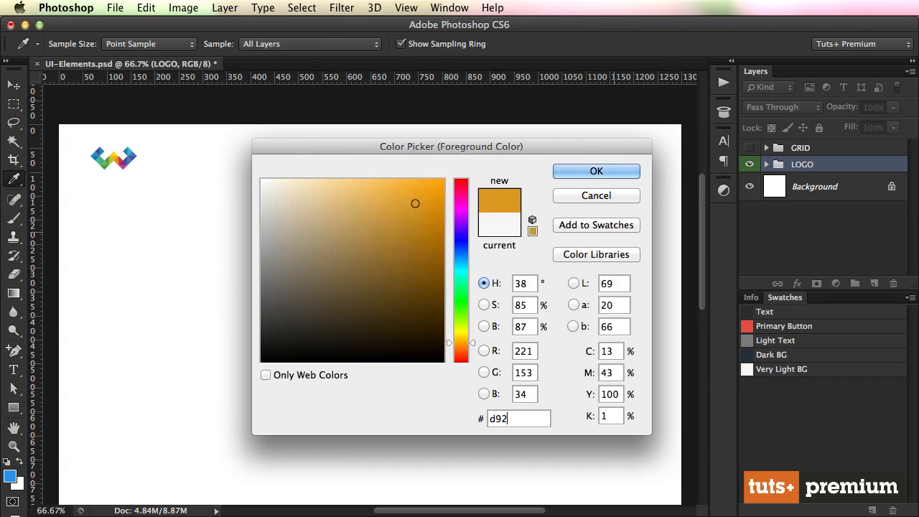
text(328)
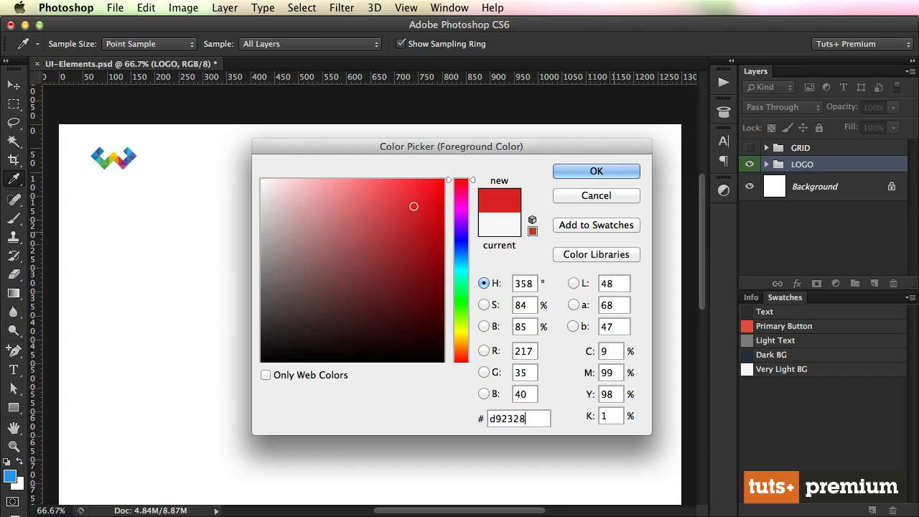
click(627, 226)
text(Error)
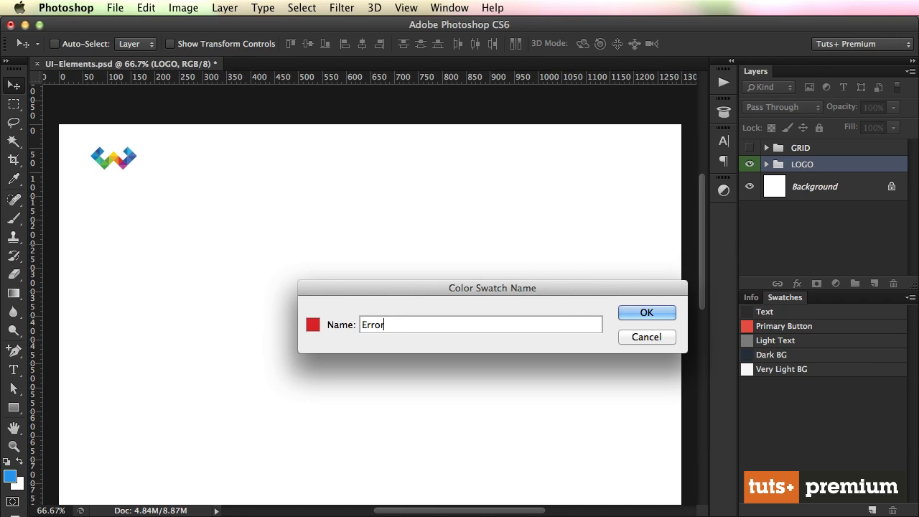
key(Return)
click(580, 170)
key(v)
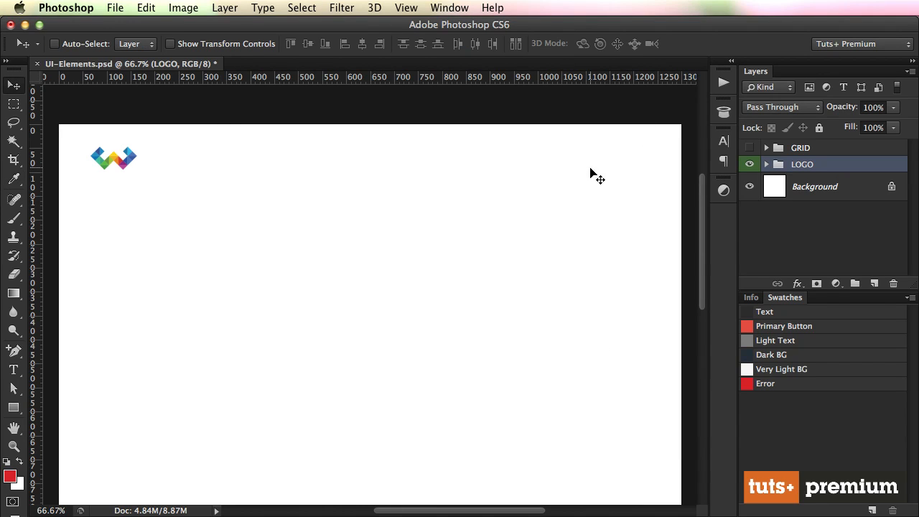
key(super+s)
Create a layer group named TYPOGRAPHY above the LOGO group and give it the red colour label.
click(855, 283)
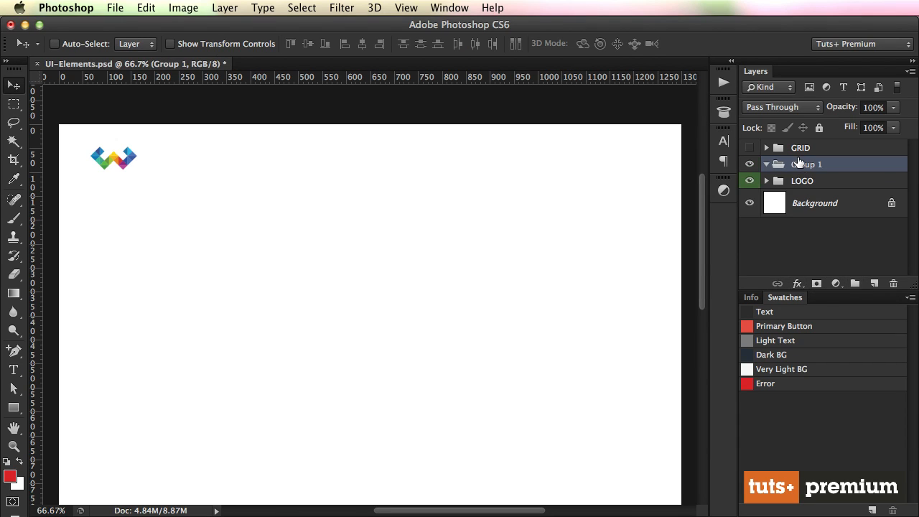
double_click(800, 165)
text(TYPOGRAPHY)
key(Return)
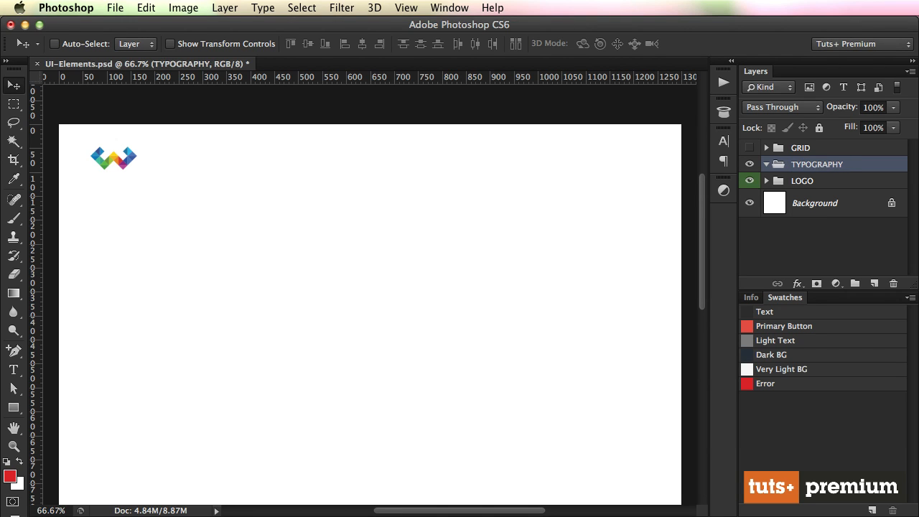
right_click(820, 165)
click(892, 427)
Create a large paragraph text box below the logo and fill it with Lorem Ipsum placeholder text.
key(t)
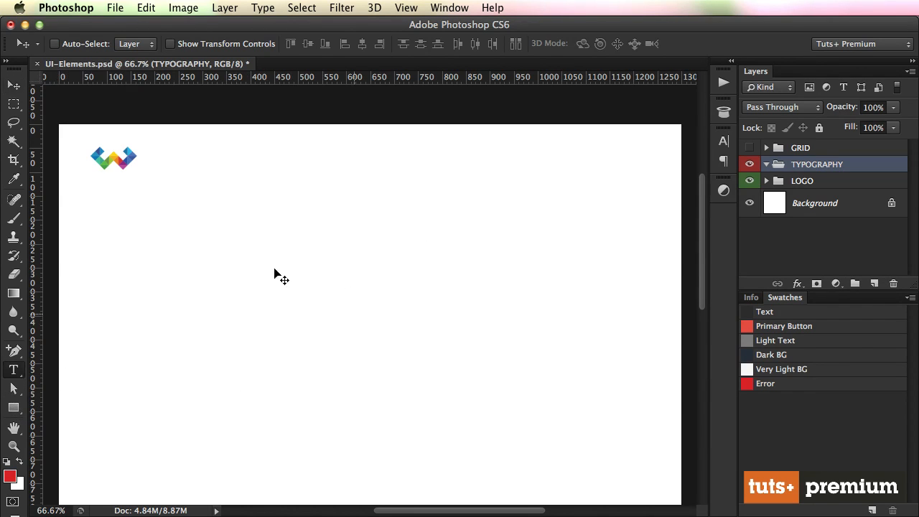
drag(121, 226, 534, 401)
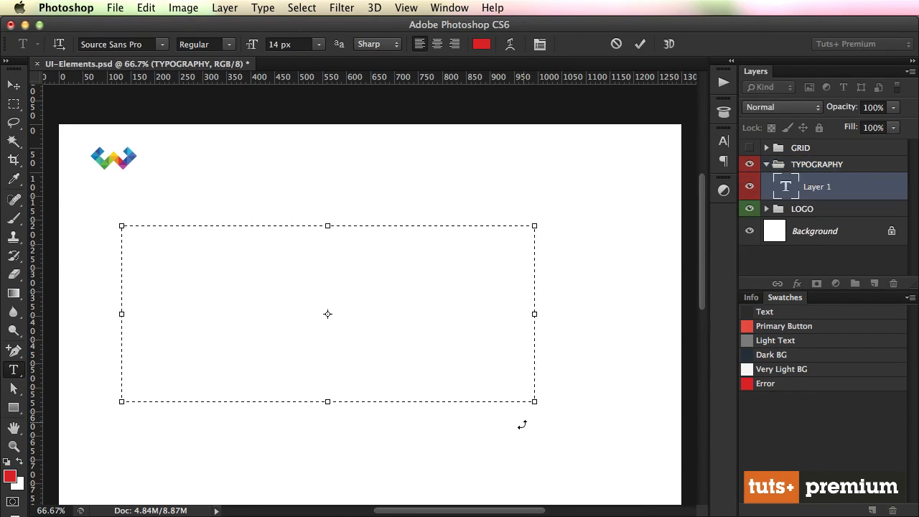
click(260, 8)
mouse_move(234, 6)
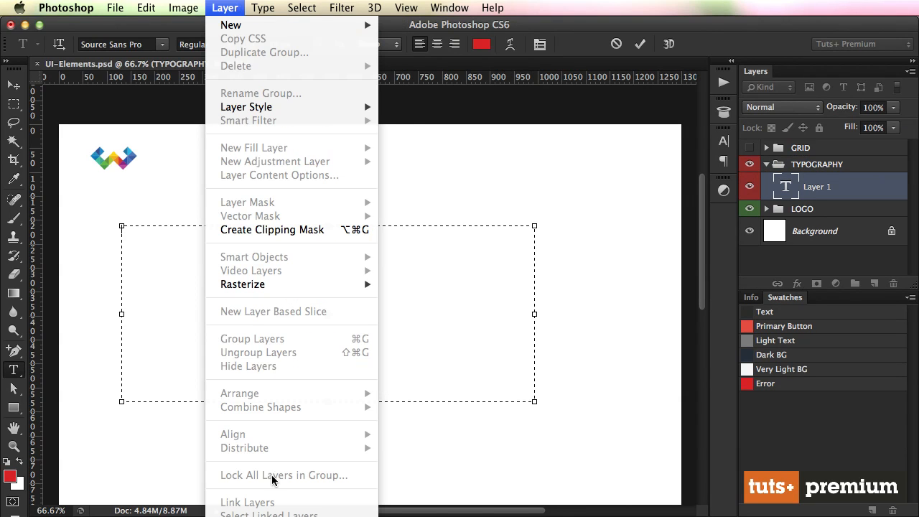
mouse_move(275, 5)
click(313, 336)
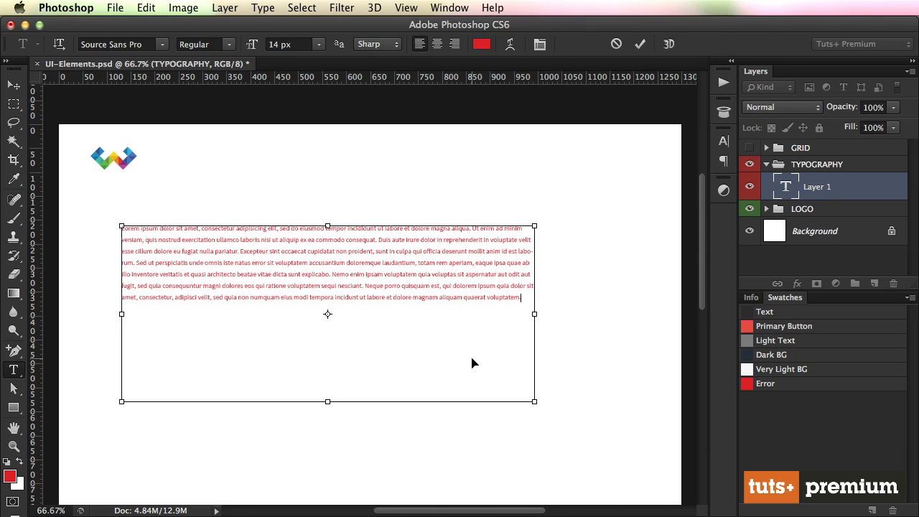
key(ctrl+Return)
Show the layout grid and align the paragraph's left edge with the first grid column.
key(v)
key(F2)
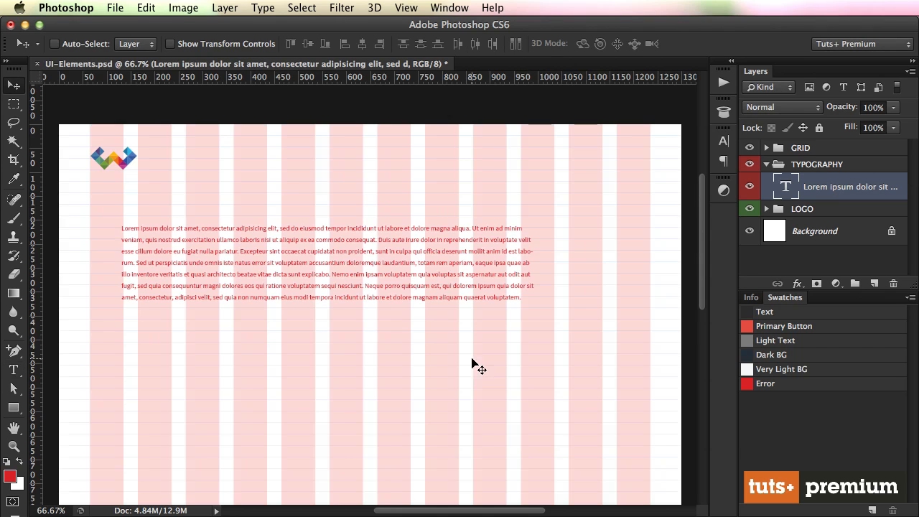
key(super+space)
drag(102, 210, 169, 252)
drag(307, 305, 241, 244)
Narrow the paragraph's text box to span the first six grid columns, and hide the grid.
key(super+1)
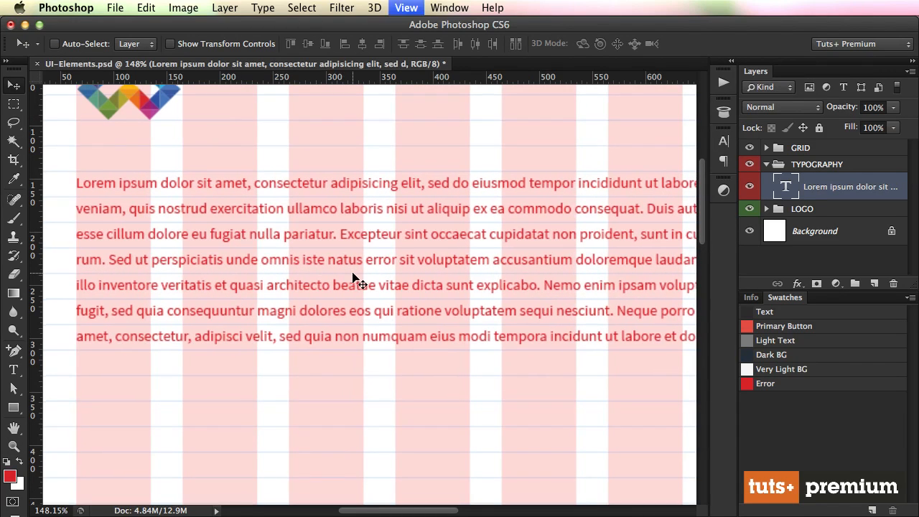
scroll(354, 277, right, 8)
key(t)
click(560, 266)
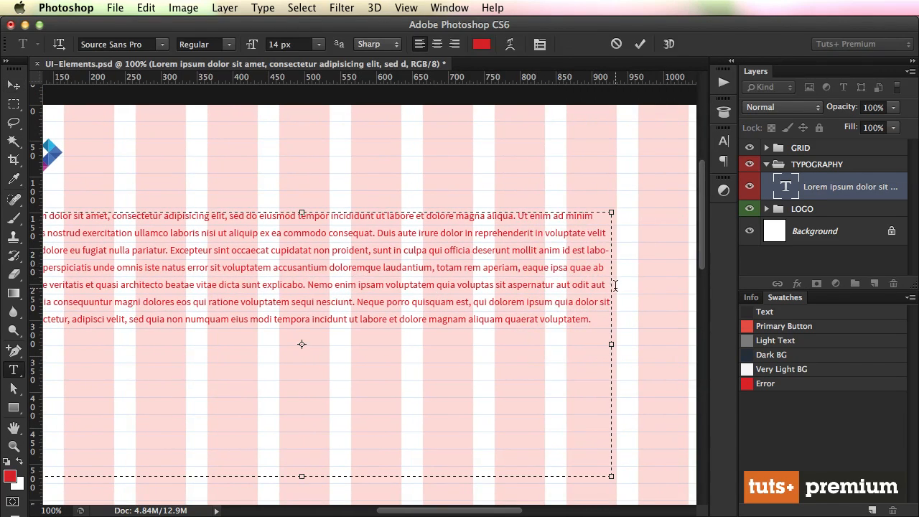
drag(612, 344, 404, 350)
key(super+Return)
key(v)
scroll(405, 355, left, 5)
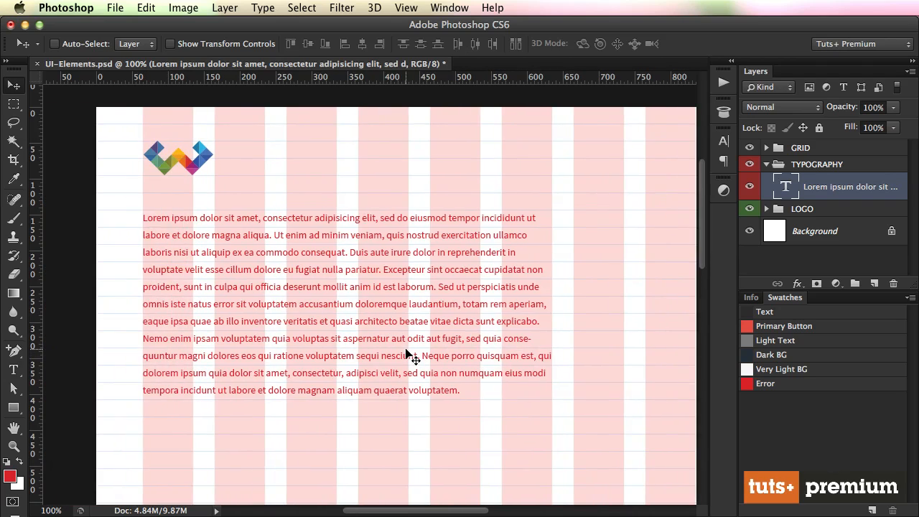
key(super+comma)
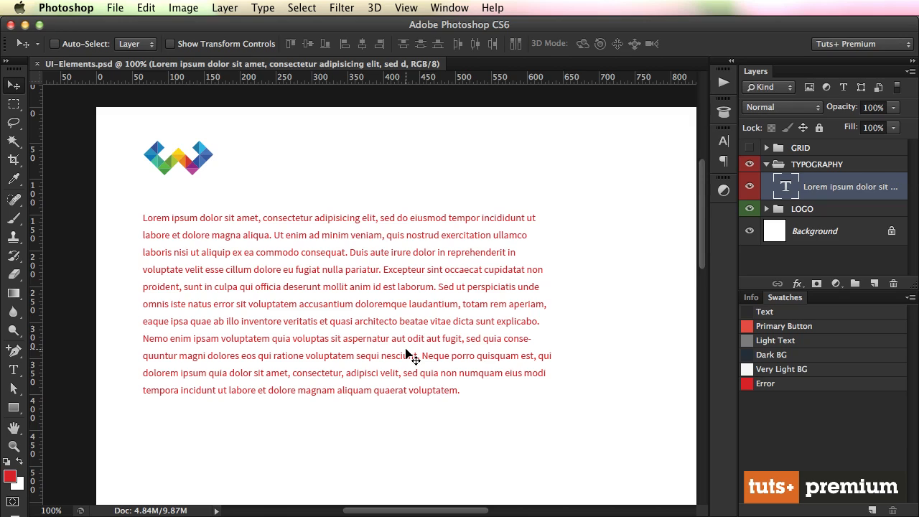
Set the paragraph's font weight to Light and its size to 16 px.
key(t)
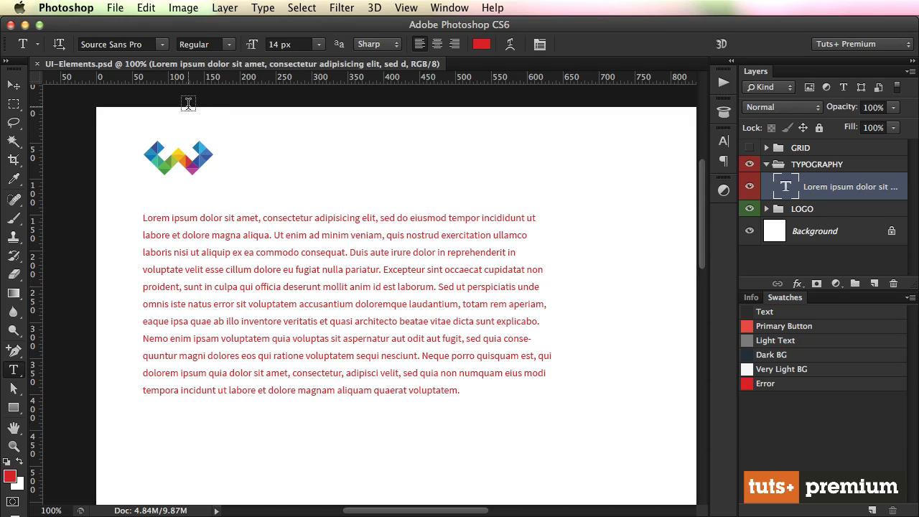
click(227, 45)
click(220, 60)
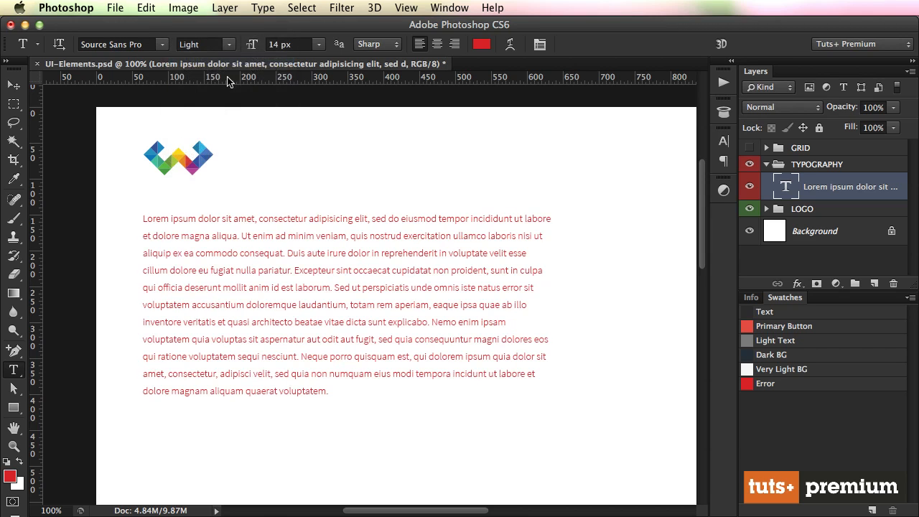
click(318, 46)
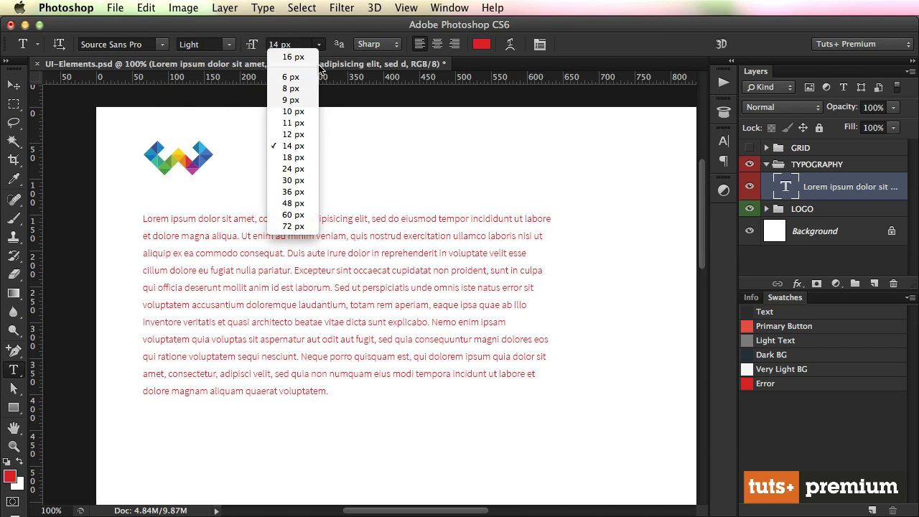
click(369, 237)
click(348, 272)
key(super+a)
key(super+shift+period)
key(super+Return)
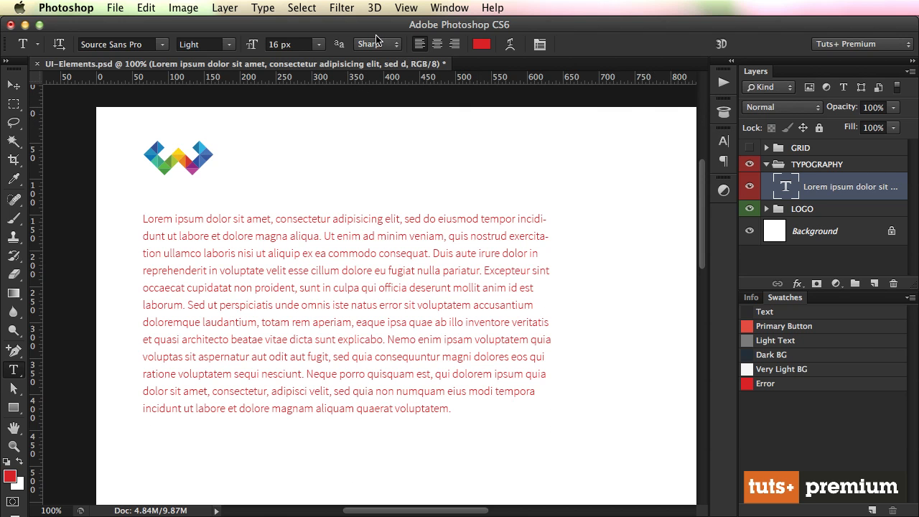
Colour the paragraph with the Text swatch and check its character settings.
click(482, 44)
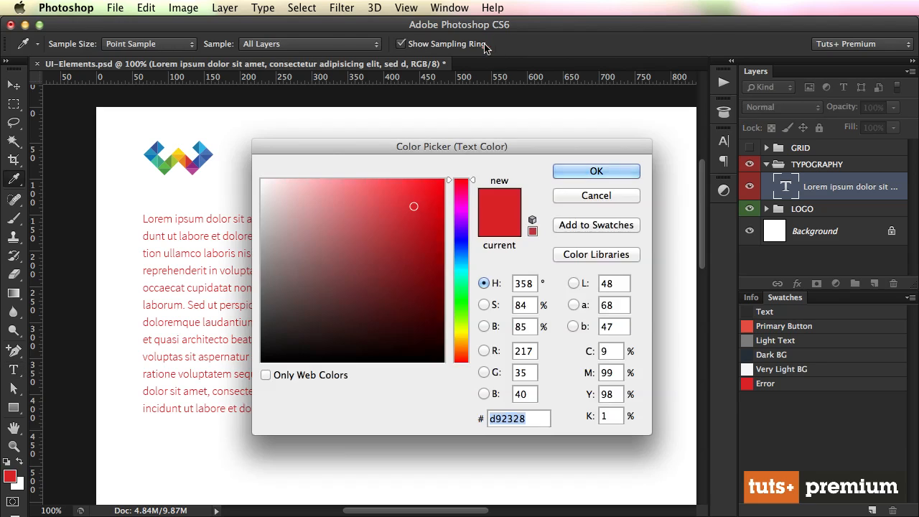
click(753, 318)
key(Return)
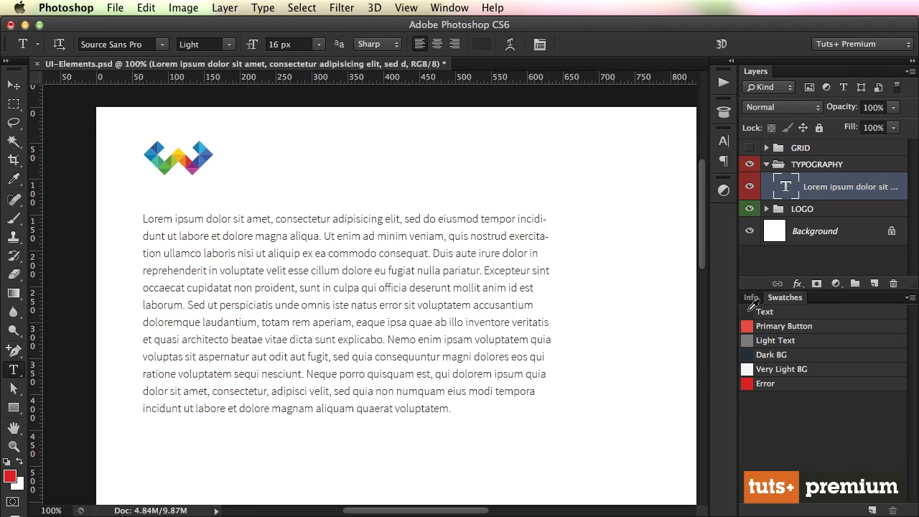
key(v)
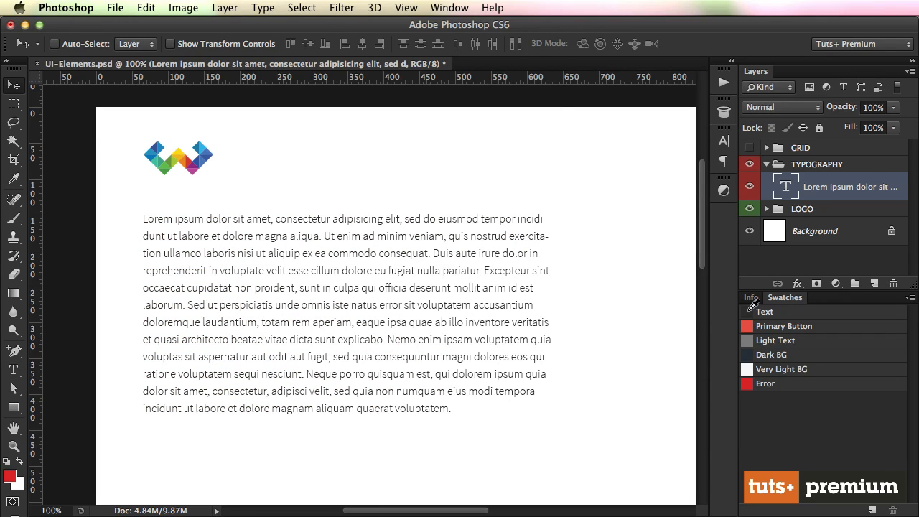
click(723, 141)
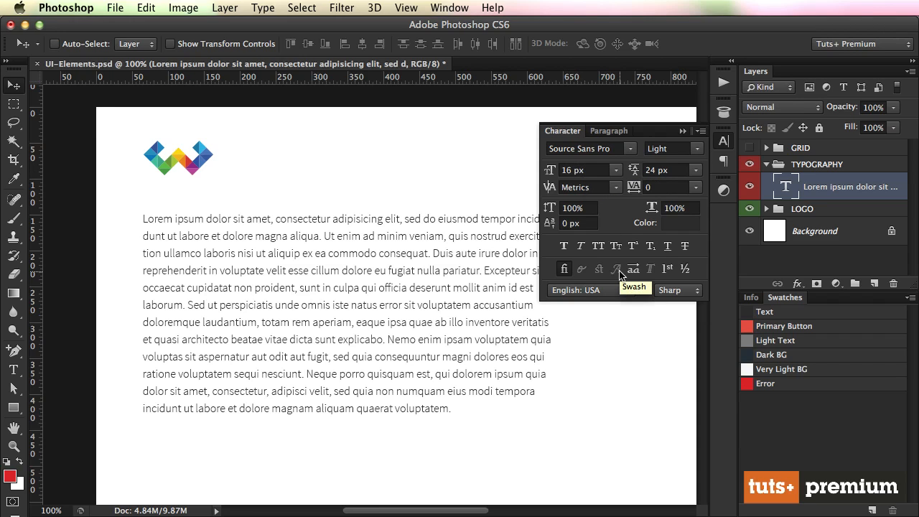
click(681, 130)
Duplicate the paragraph to its right, show the grid, and align the copy with the seventh column.
scroll(560, 244, right, 6)
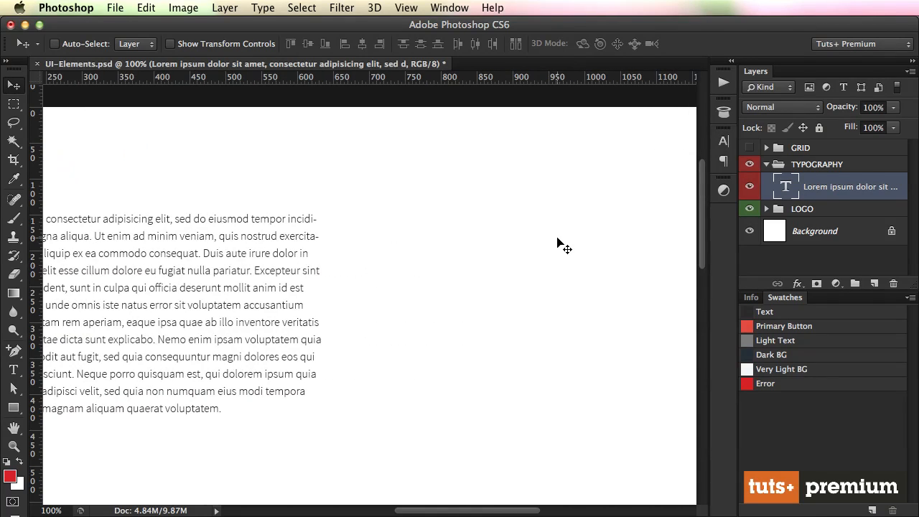
drag(176, 247, 549, 249)
key(F2)
drag(409, 253, 467, 250)
scroll(483, 296, right, 1)
scroll(482, 296, right, 6)
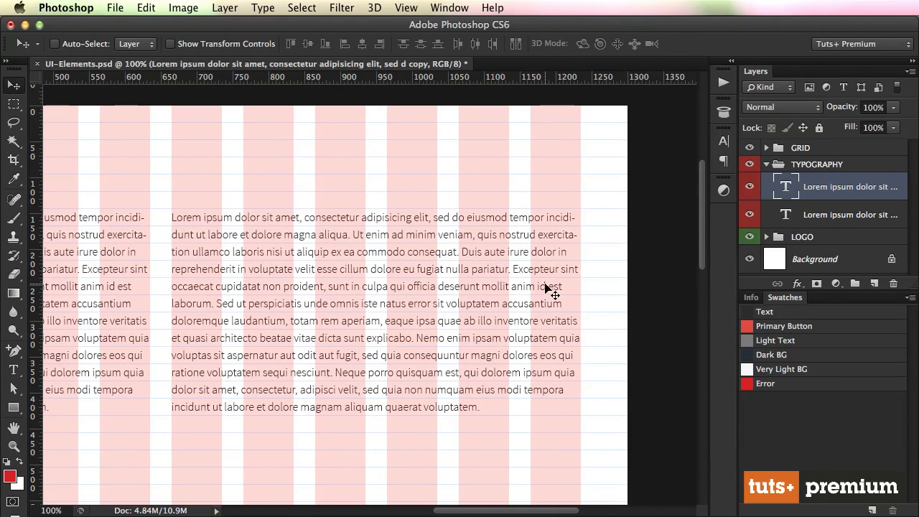
Replace all text in the duplicated paragraph with "Heading 1".
key(t)
click(545, 285)
key(ctrl+a)
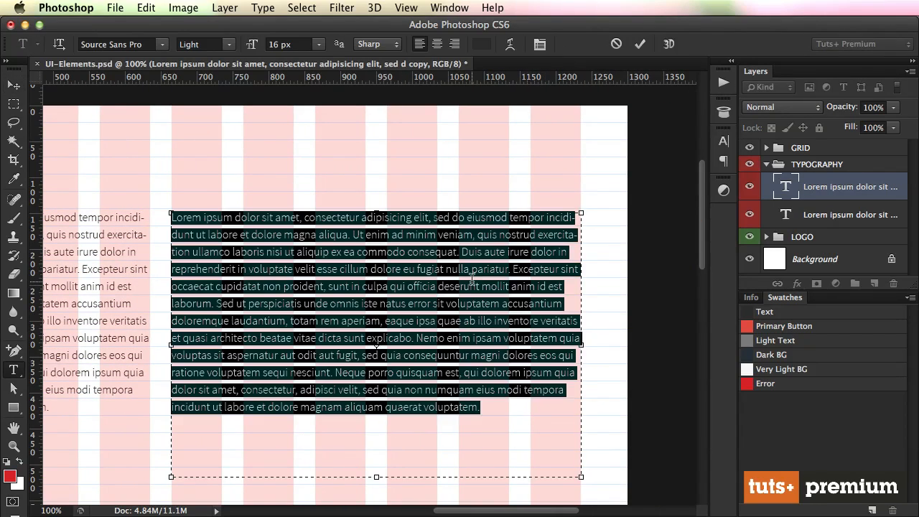
text(Heading 1)
Repeat the heading line to build six separate lines, numbered Heading 1 to Heading 6.
key(ctrl+a)
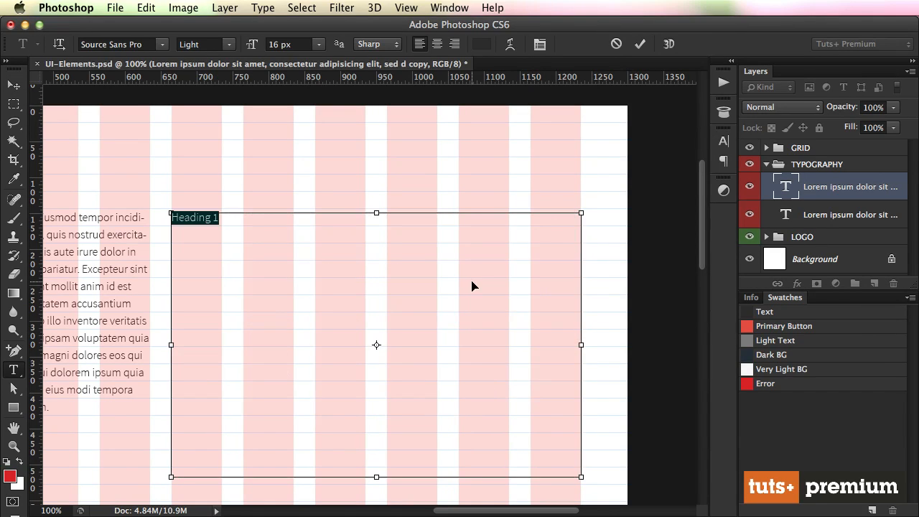
key(ctrl+c)
key(End)
key(Return)
key(ctrl+v)
key(ctrl+v)
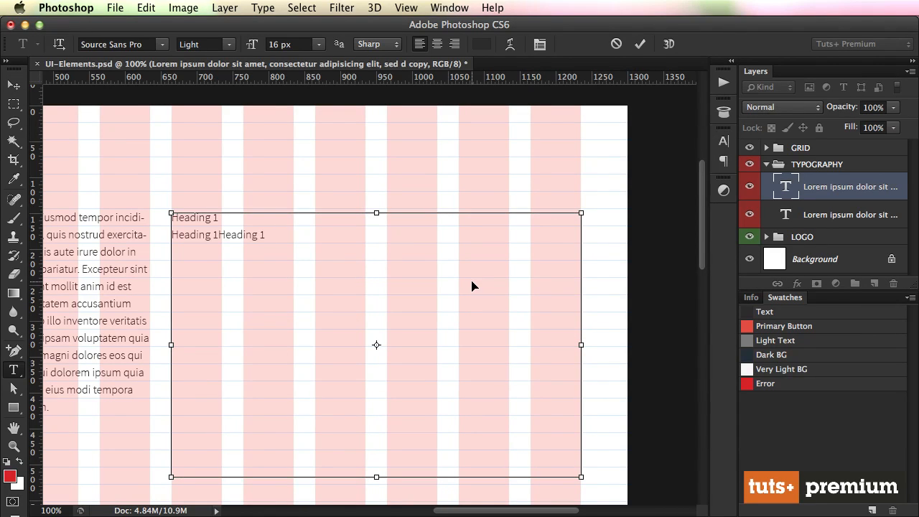
key(ctrl+z)
key(Return)
key(ctrl+v)
key(Return)
key(ctrl+v)
key(Return)
key(ctrl+v)
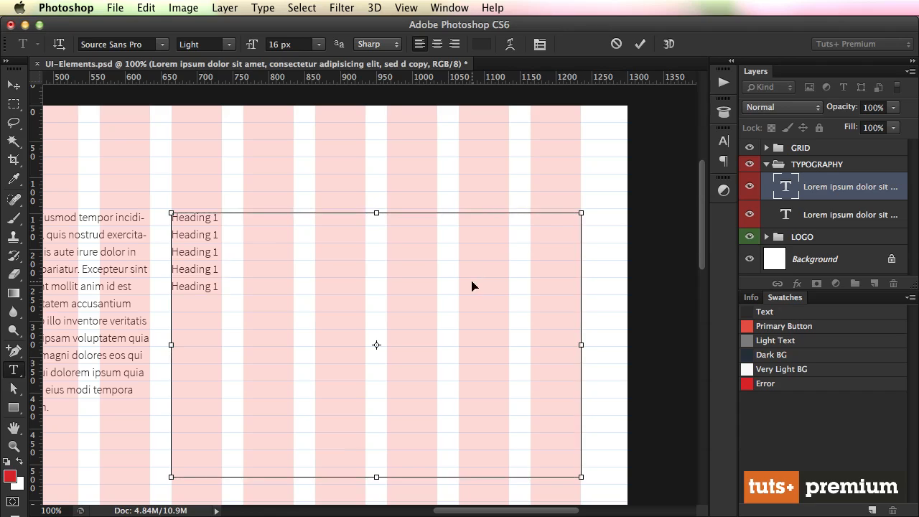
key(Return)
key(ctrl+v)
Set the font of all six heading lines to Bitter Regular.
key(ctrl+a)
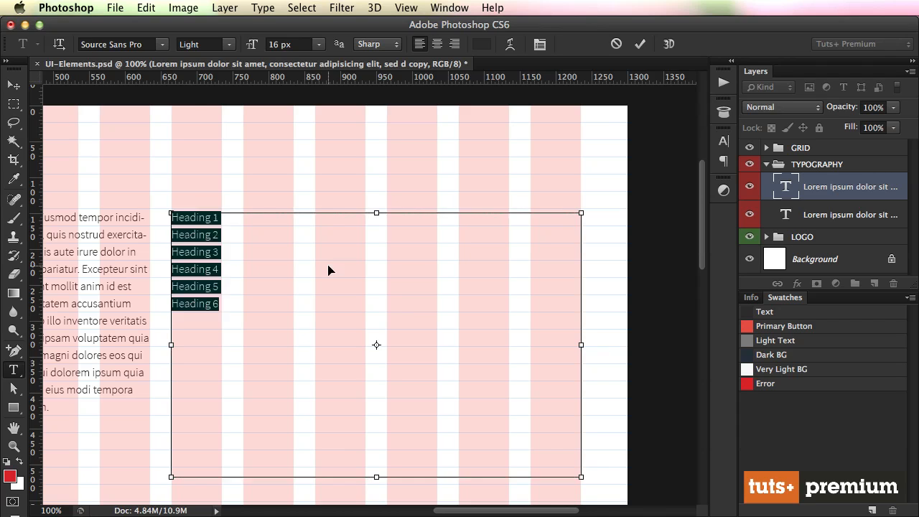
click(140, 44)
text(Bitter)
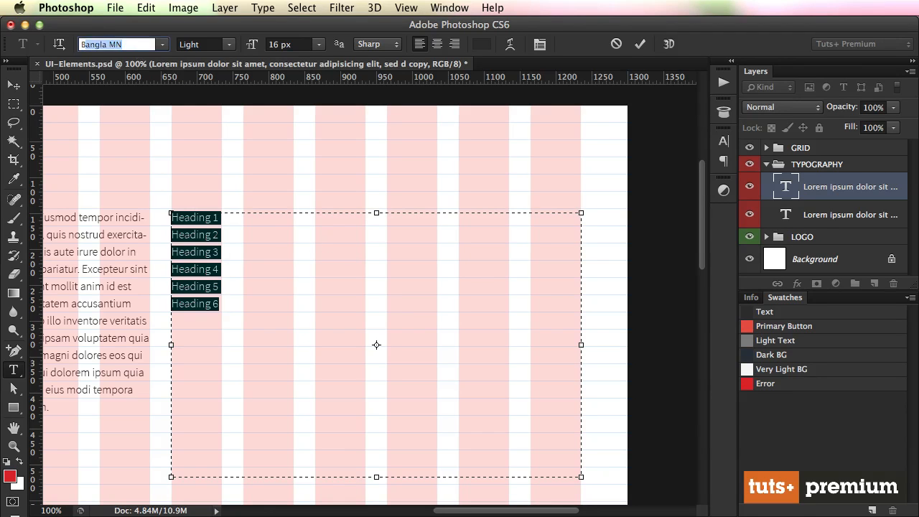
key(Return)
key(super+Return)
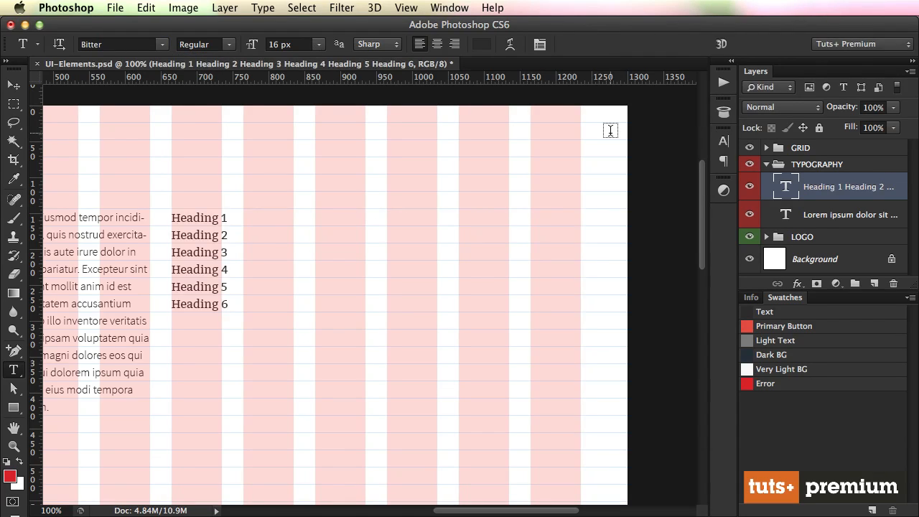
Hide the grid and set the tracking of the headings text to -25.
click(749, 148)
click(722, 143)
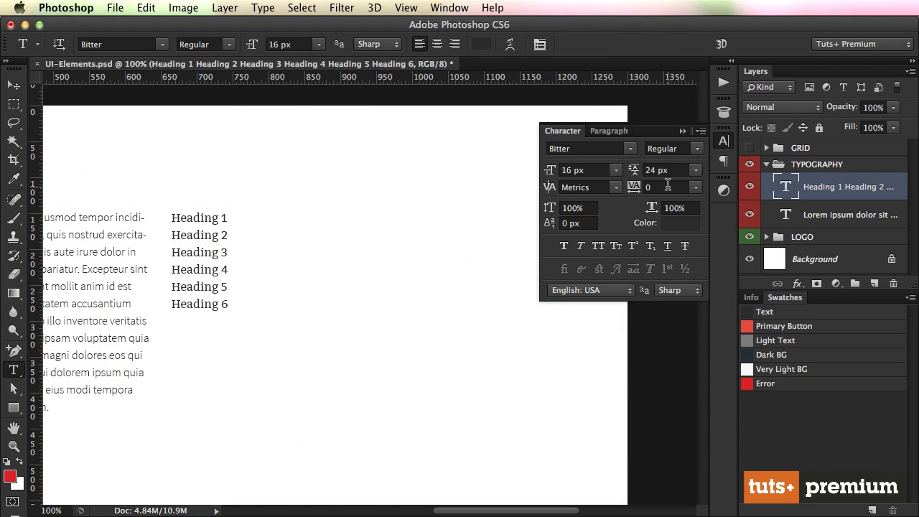
click(668, 185)
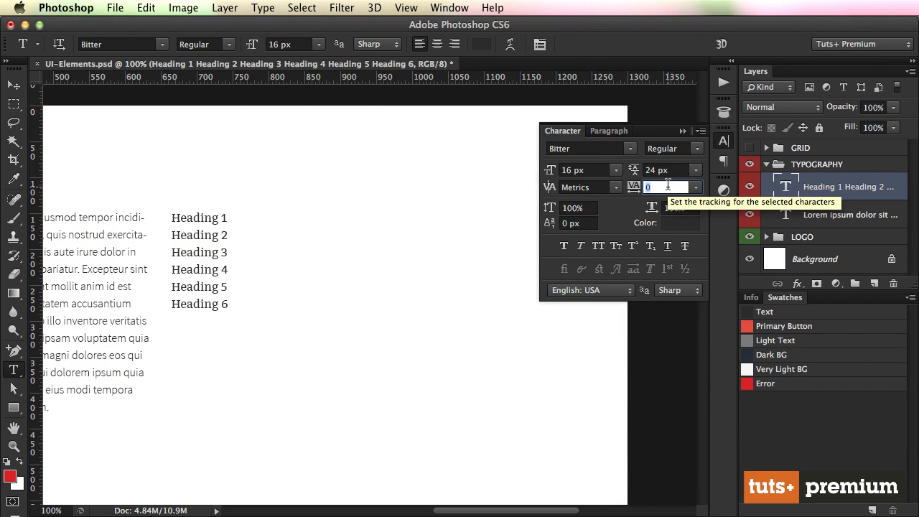
text(-25)
key(Return)
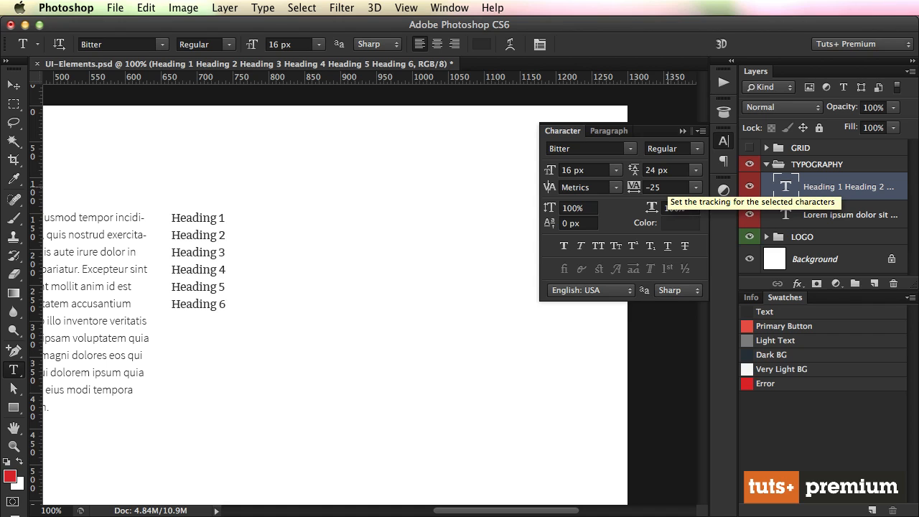
Enlarge the Heading 1 line to 36 px and make it Bold.
click(223, 217)
drag(230, 218, 112, 226)
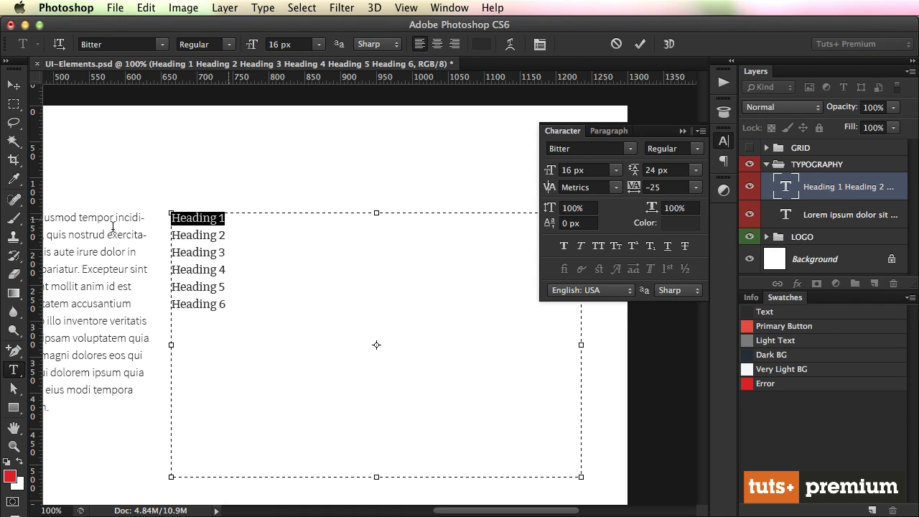
key(shift+super+period)
key(shift+super+period)
key(shift+super+period)
key(shift+super+period)
key(shift+super+period)
key(shift+super+period)
key(shift+super+period)
key(shift+super+period)
key(shift+super+period)
key(shift+super+period)
key(shift+super+period)
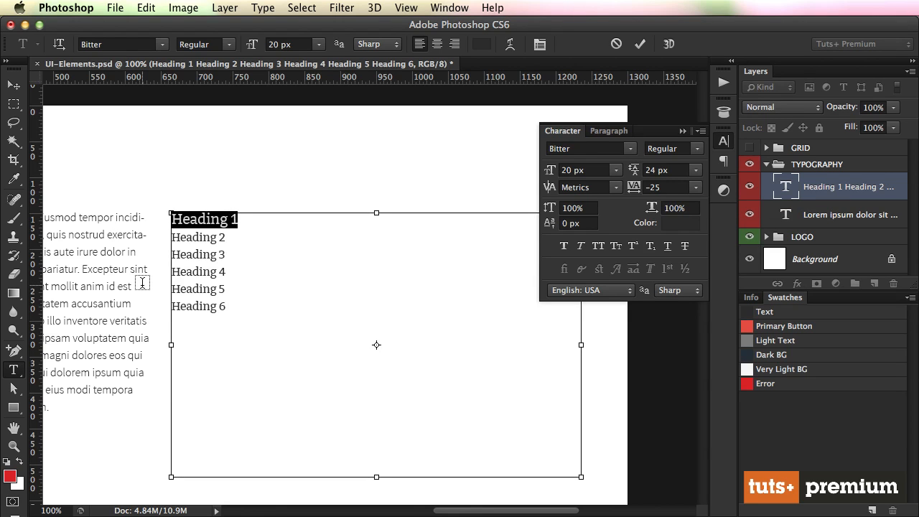
key(shift+super+period)
key(shift+super+period)
key(shift+super+period)
key(shift+super+period)
key(shift+super+period)
key(shift+super+period)
key(shift+super+period)
key(shift+super+period)
key(shift+super+period)
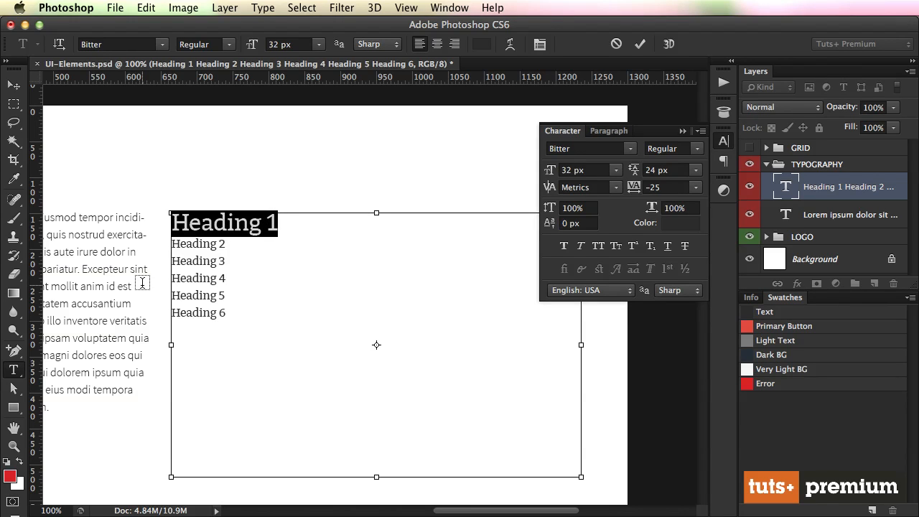
key(shift+super+b)
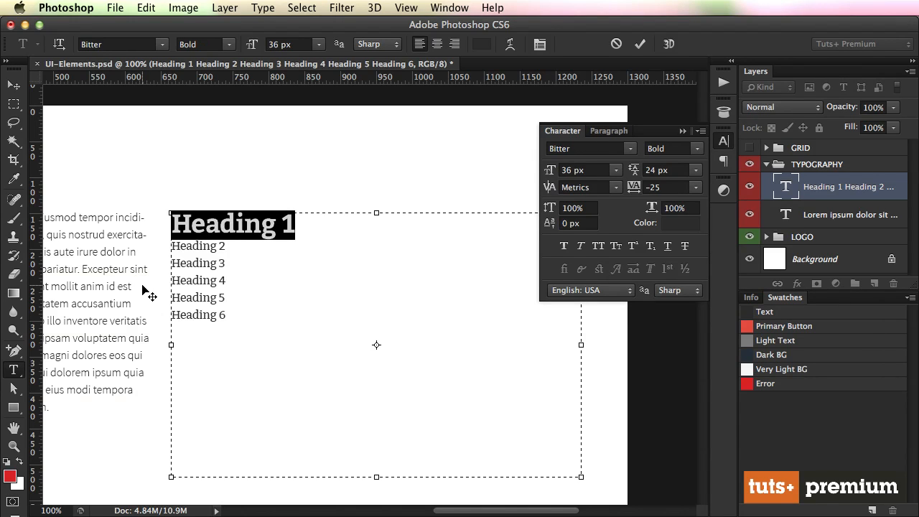
Set the leading of all six heading lines to Auto.
key(Left)
key(super+a)
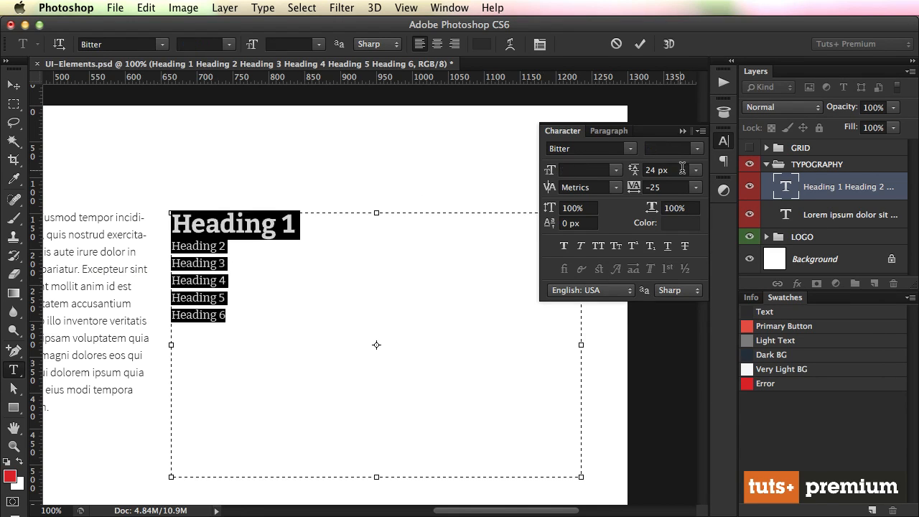
click(696, 169)
click(666, 180)
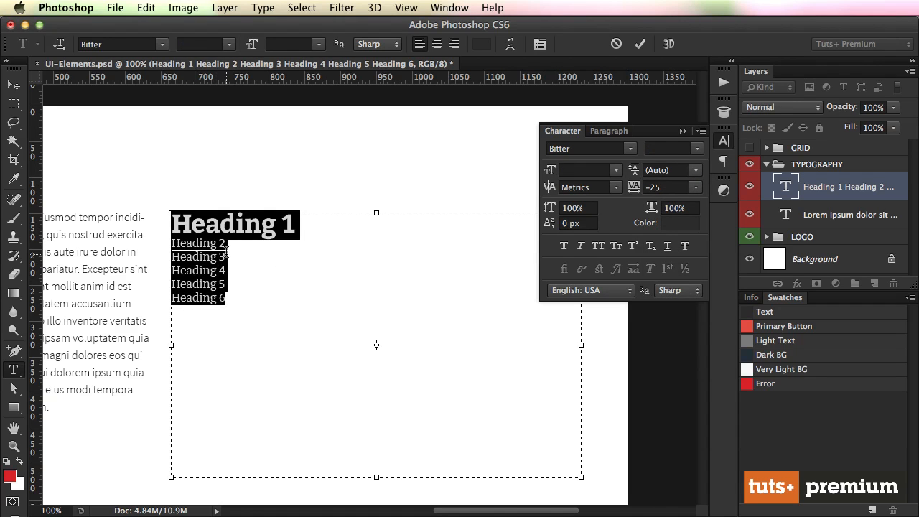
Enlarge the Heading 2 line to 30 px and make it Bold.
click(239, 266)
key(shift+super+Left)
key(shift+super+Left)
key(shift+super+Left)
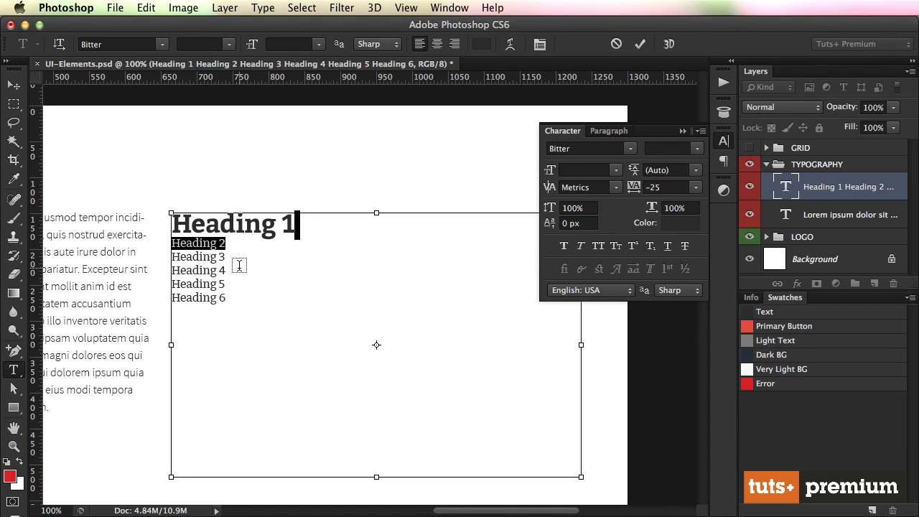
key(shift+super+Right)
key(shift+super+period)
key(shift+super+period)
key(shift+super+period)
key(shift+super+period)
key(shift+super+period)
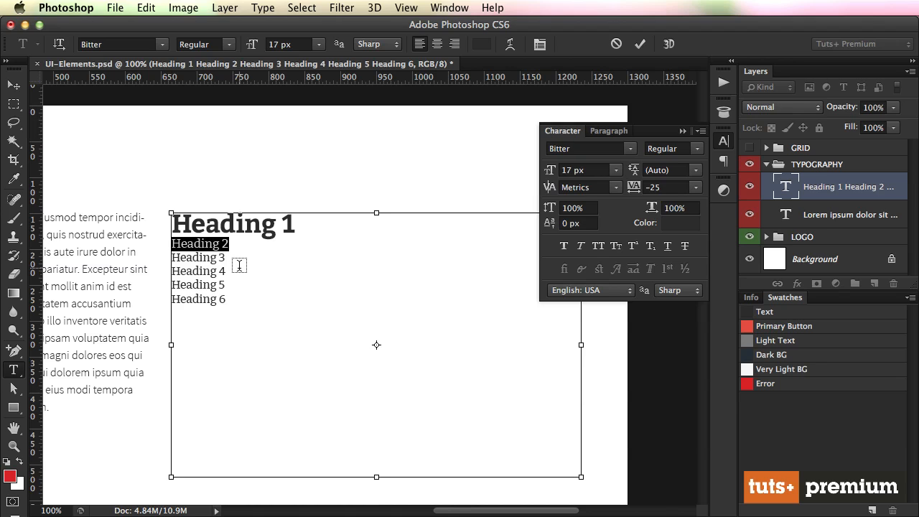
key(shift+super+period)
key(shift+super+period)
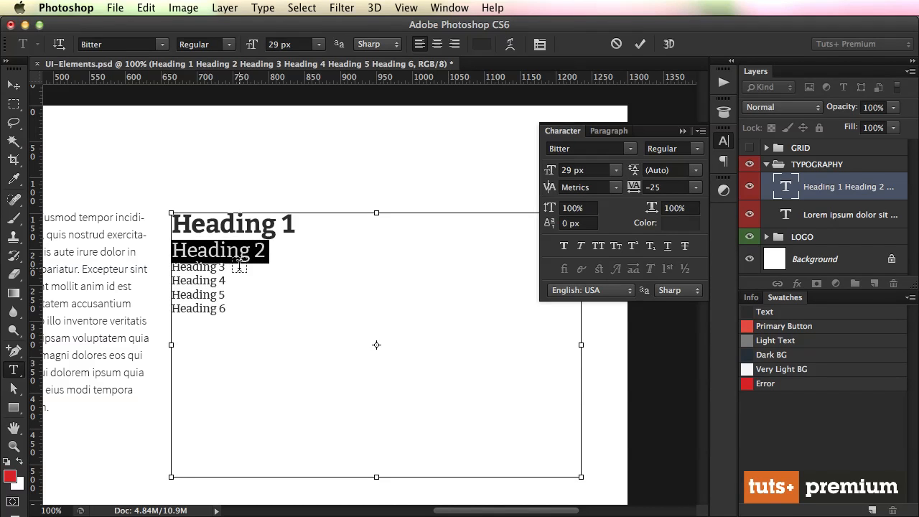
key(shift+super+b)
key(Right)
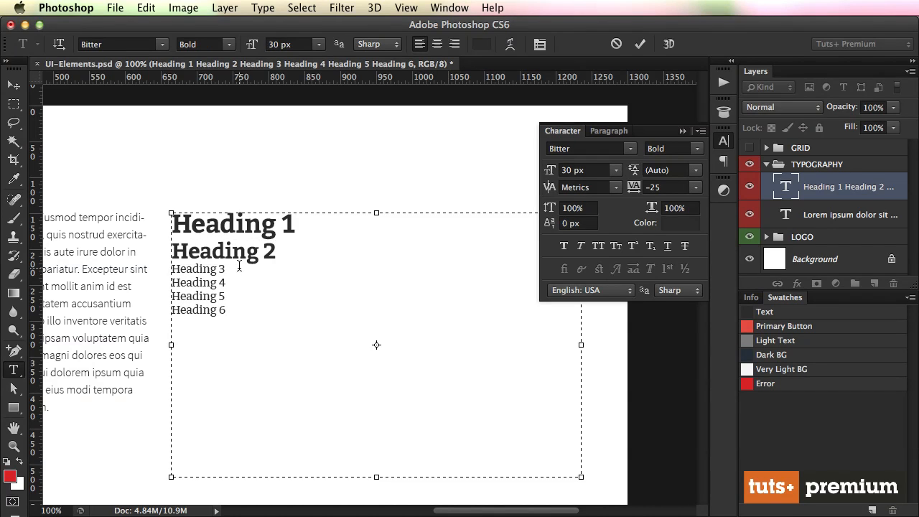
Enlarge the Heading 3 line to 24 px, keeping its Regular weight.
key(Down)
key(shift+Left)
key(shift+Left)
key(shift+Left)
key(shift+Left)
key(shift+Left)
key(shift+Left)
key(shift+Left)
key(shift+Left)
key(shift+Left)
key(shift+super+period)
key(shift+super+period)
key(shift+super+period)
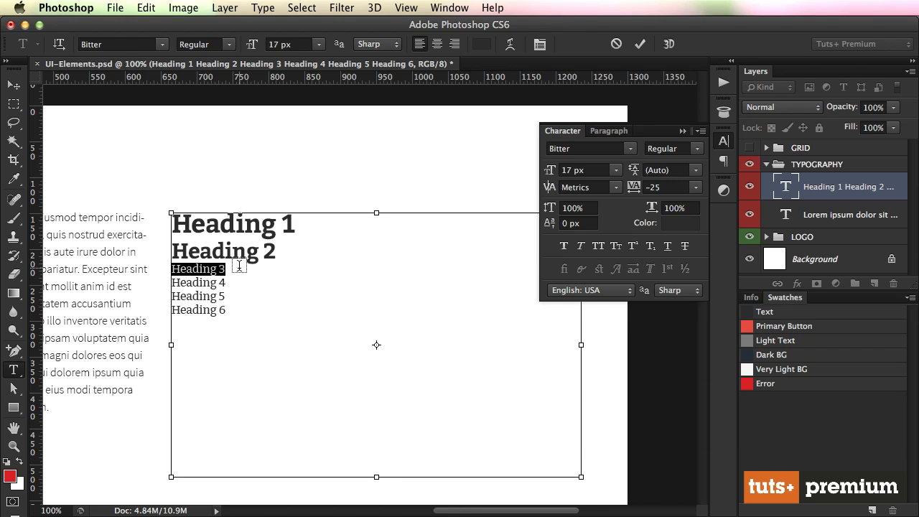
key(shift+super+period)
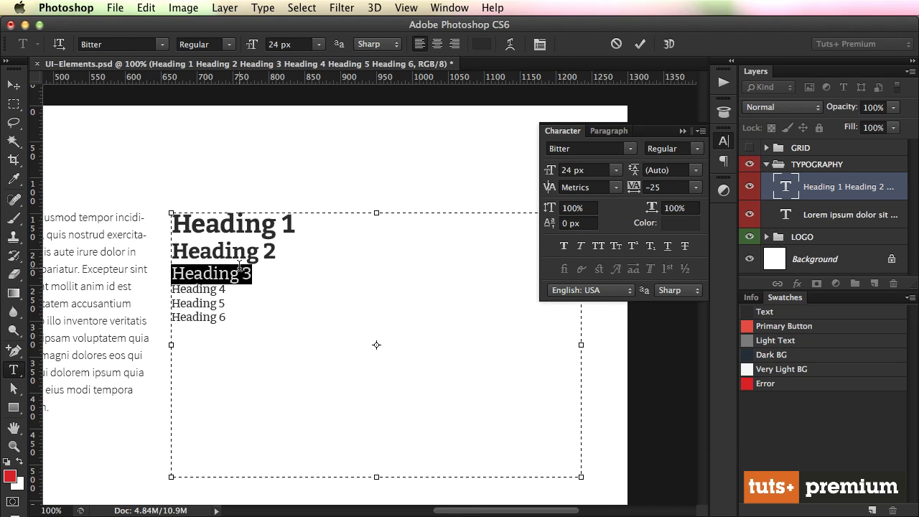
Set the font size of the Heading 4 line to 18 px.
key(Right)
key(shift+super+Left)
key(shift+super+Left)
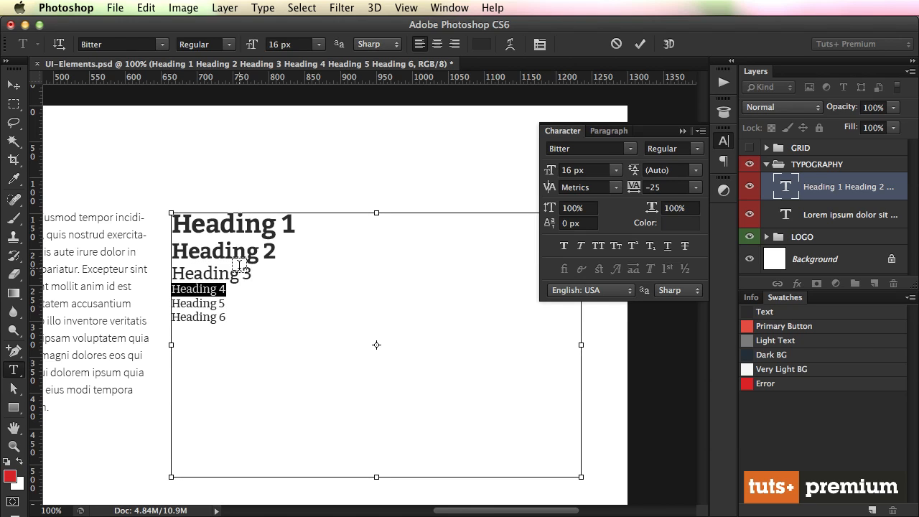
key(shift+super+period)
key(shift+super+period)
key(shift+super+period)
key(shift+super+period)
key(shift+super+period)
key(shift+super+period)
key(shift+super+comma)
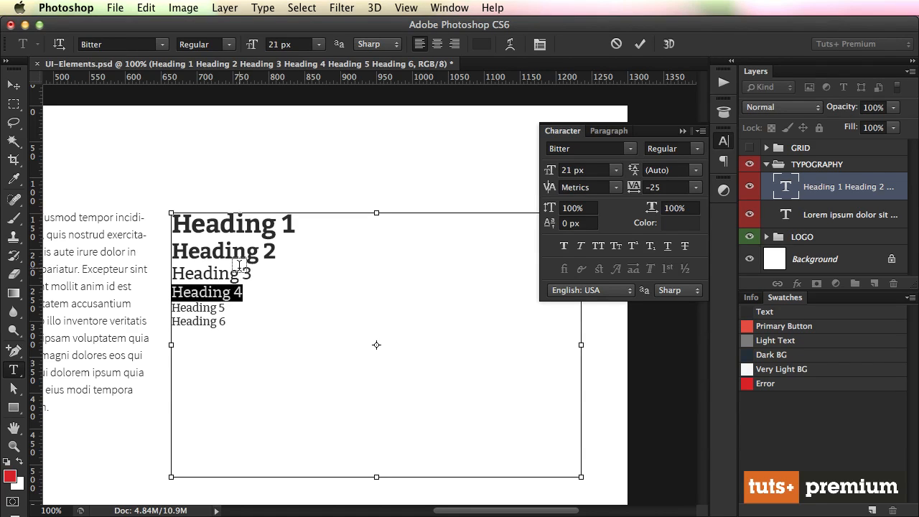
key(shift+super+comma)
key(shift+super+comma)
key(shift+super+comma)
key(Right)
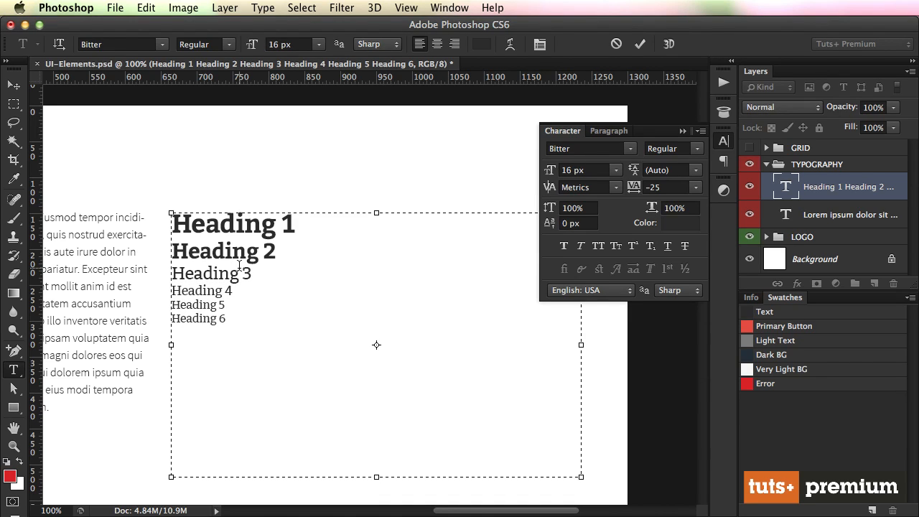
Make the Heading 5 line Bold.
key(Down)
key(shift+alt+Left)
key(shift+alt+Left)
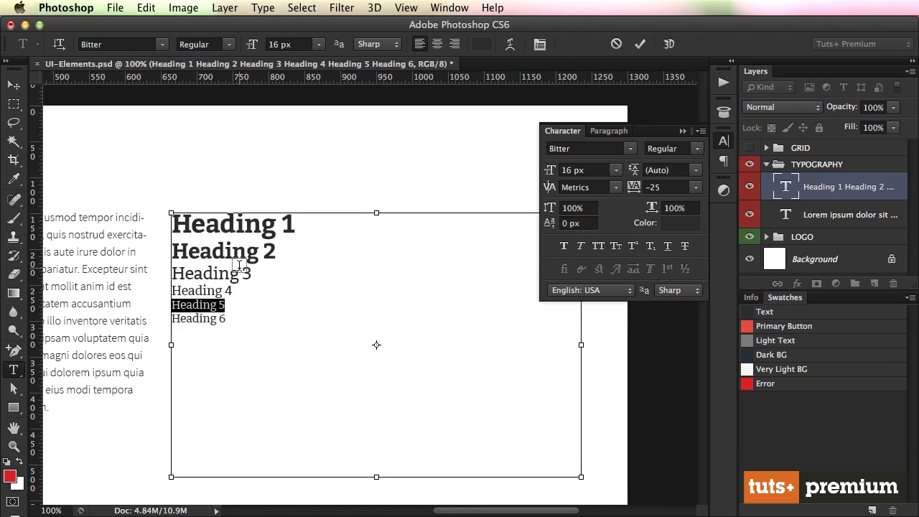
key(shift+super+b)
key(Right)
key(Down)
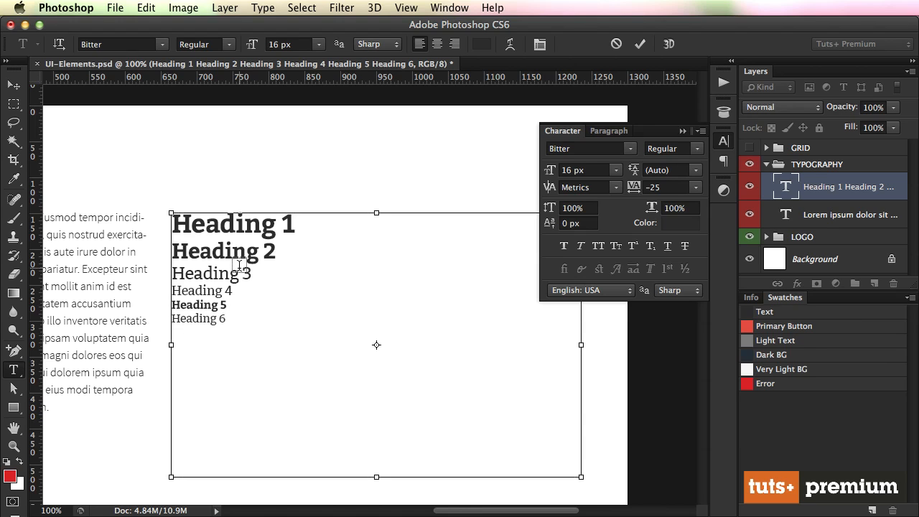
Reduce the Heading 6 line to 14 px, set it in All Caps, and commit the text edits.
key(shift+alt+Left)
key(shift+alt+Left)
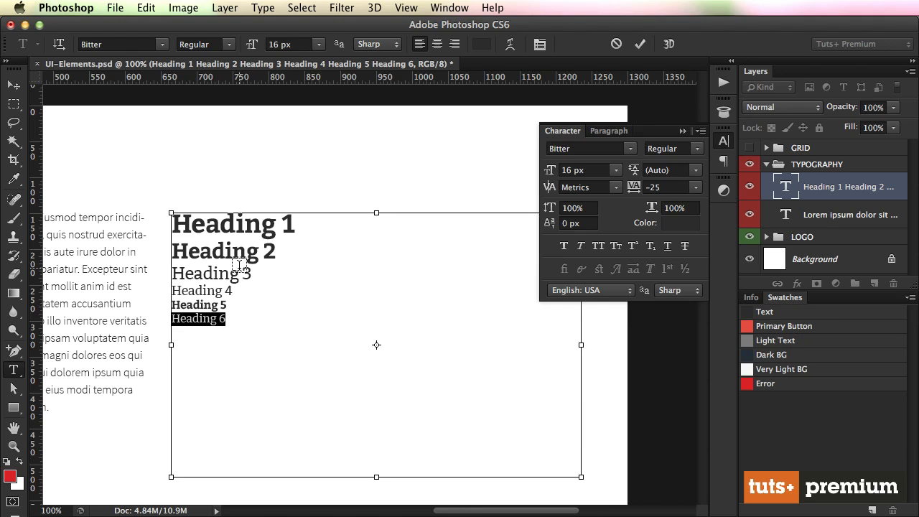
key(shift+super+comma)
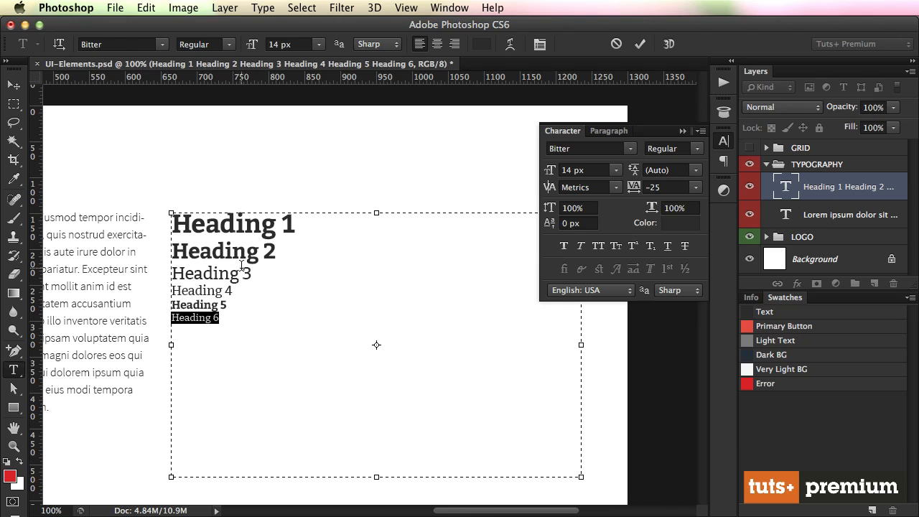
click(598, 246)
click(684, 131)
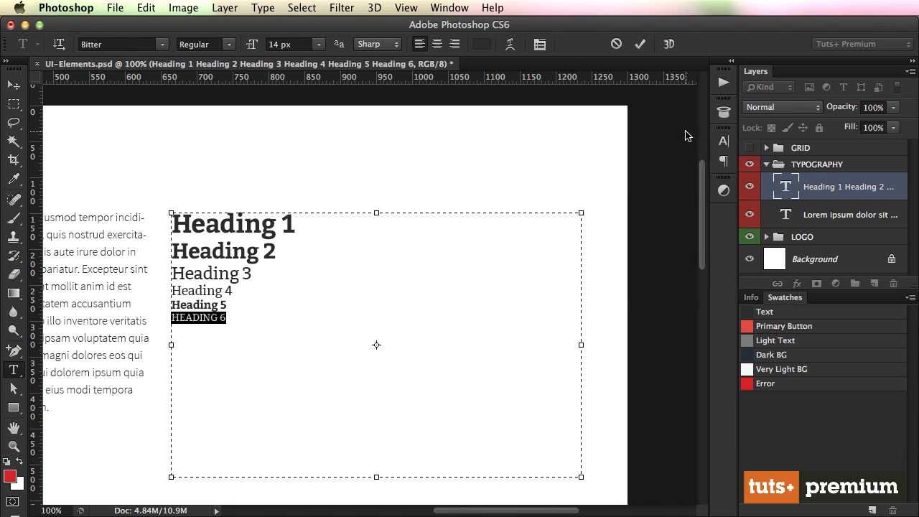
click(639, 44)
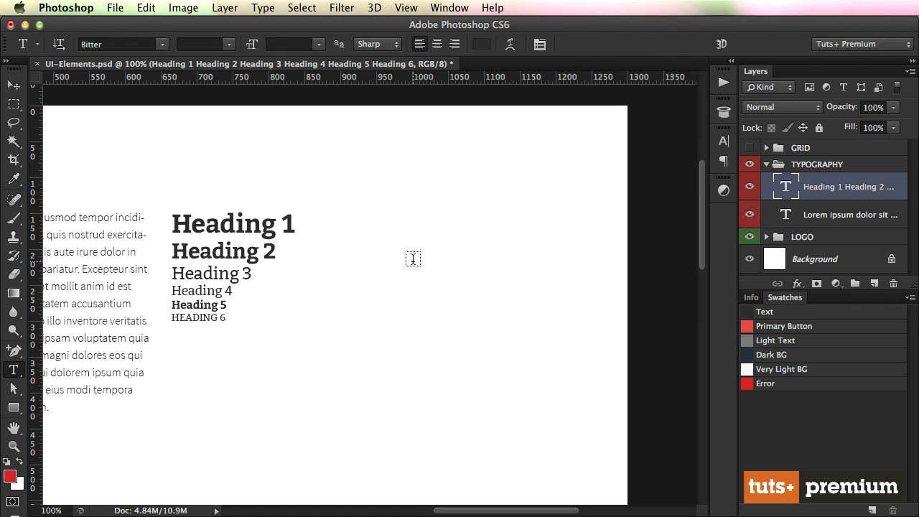
Collapse the TYPOGRAPHY group and create a layer group named BUTTONS above it with an Orange colour label.
key(v)
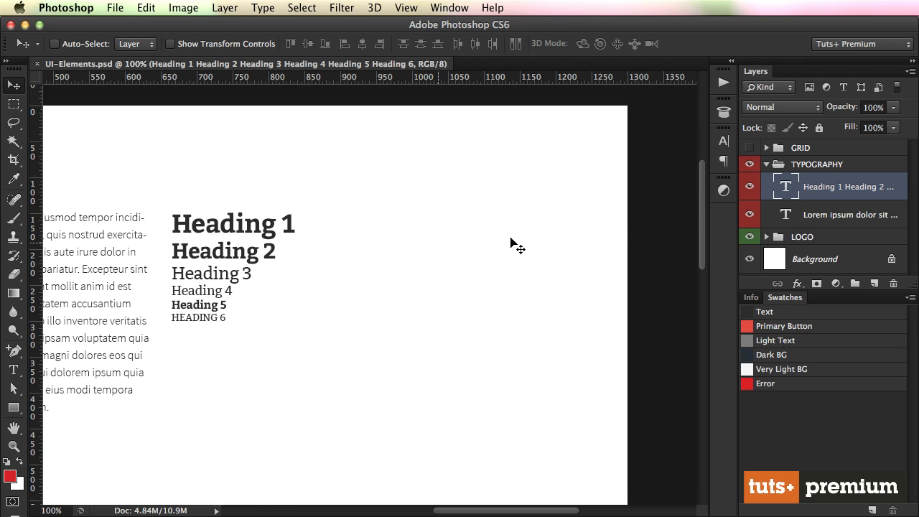
click(766, 164)
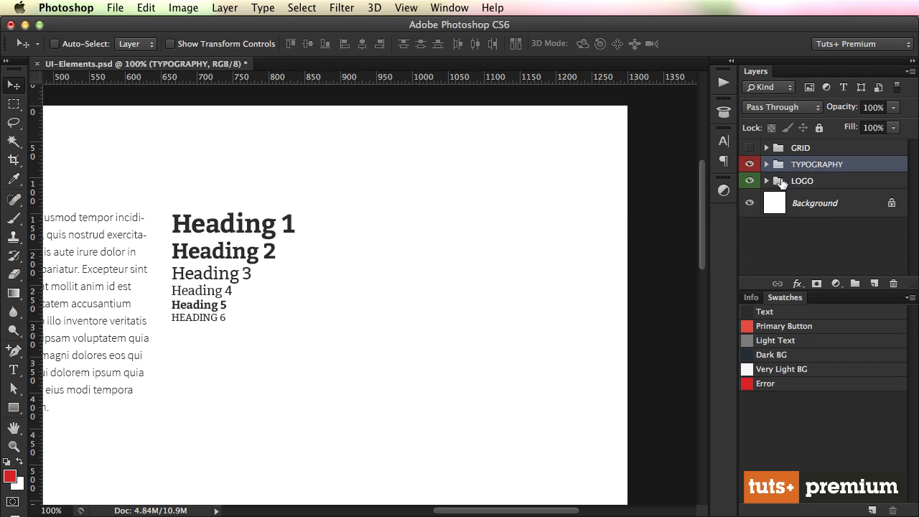
click(854, 283)
double_click(807, 164)
text(BUTTONS)
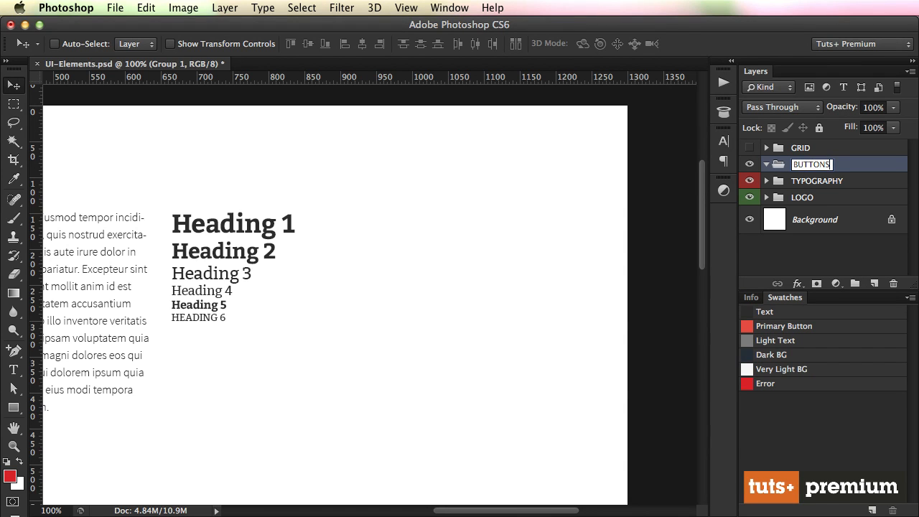
key(Return)
right_click(806, 165)
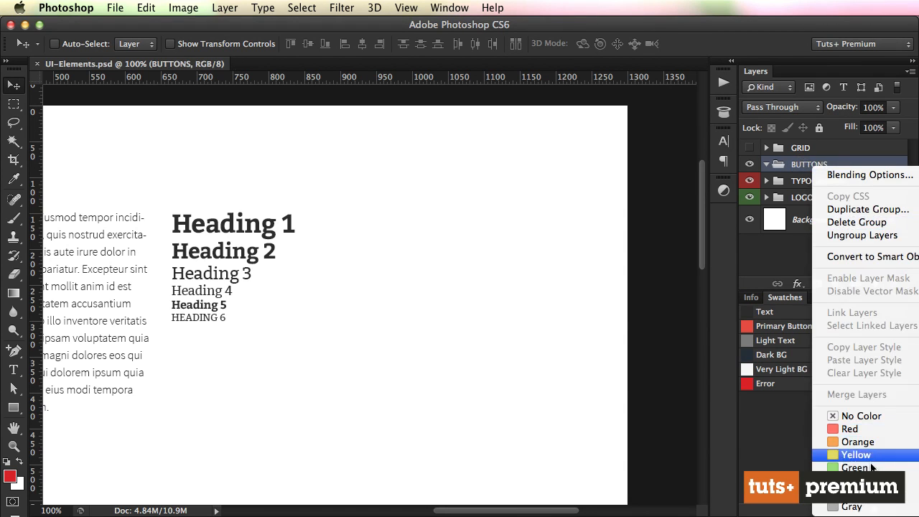
click(857, 442)
Create a layer group named Primary inside the BUTTONS group.
scroll(548, 275, left, 4)
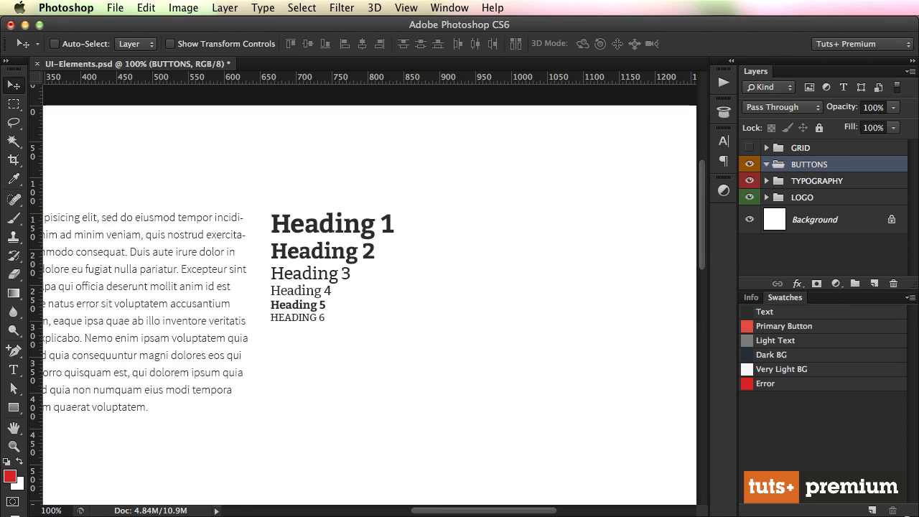
click(855, 284)
drag(807, 168, 811, 179)
double_click(815, 181)
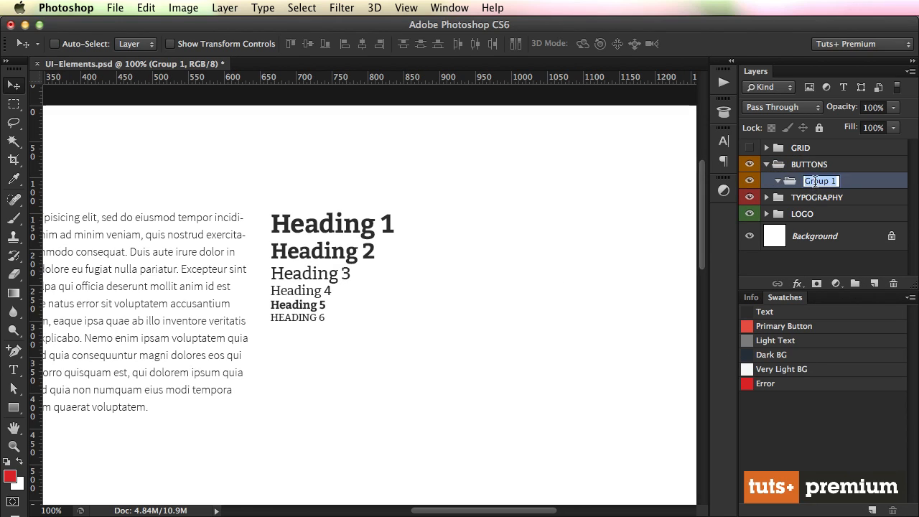
text(Primary)
key(Return)
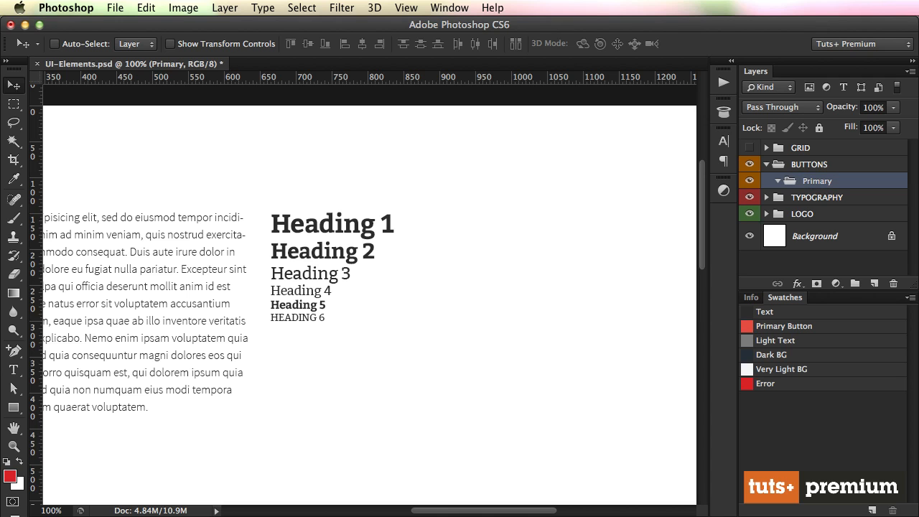
Create a 100 x 48 px rounded rectangle with a 5 px radius in the empty area below the body text.
scroll(369, 349, left, 10)
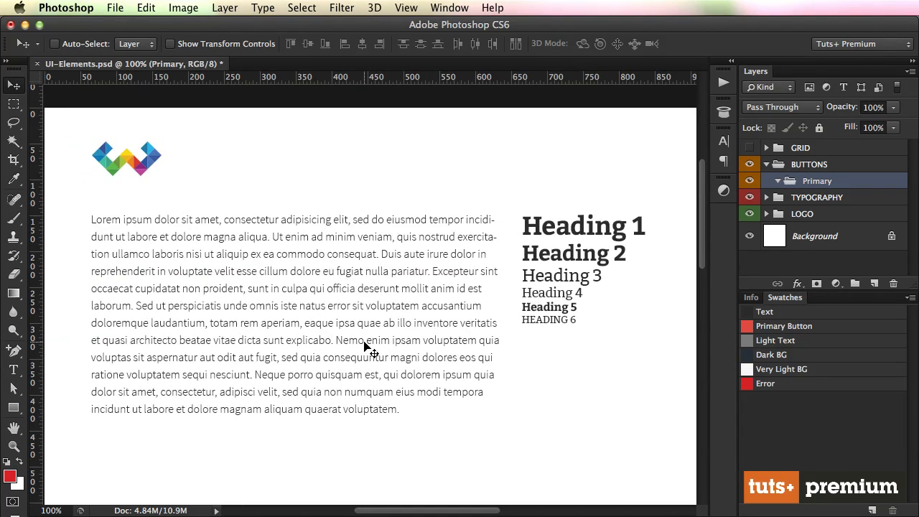
scroll(369, 349, down, 2)
scroll(369, 349, down, 10)
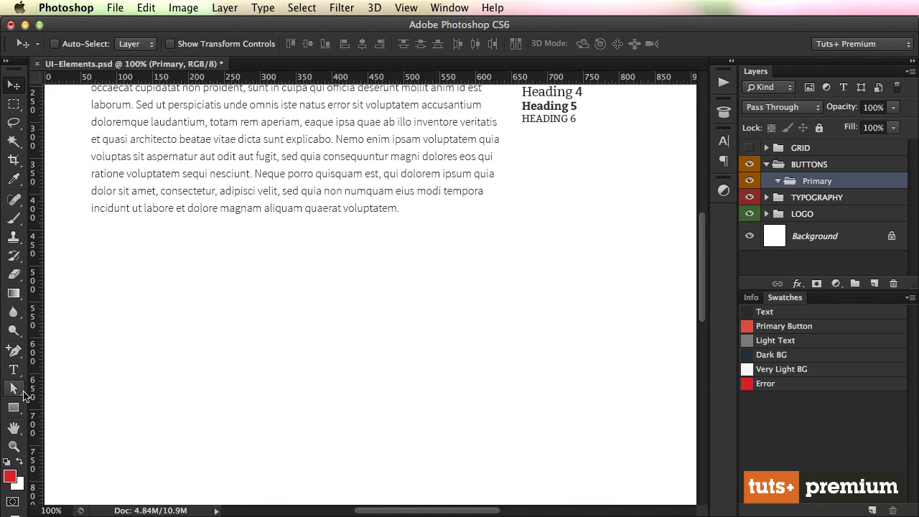
click(16, 409)
click(86, 420)
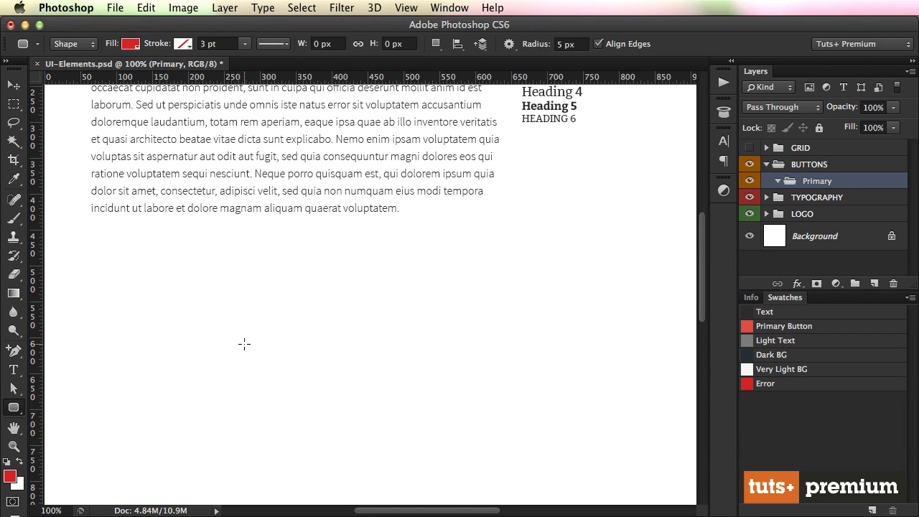
click(220, 289)
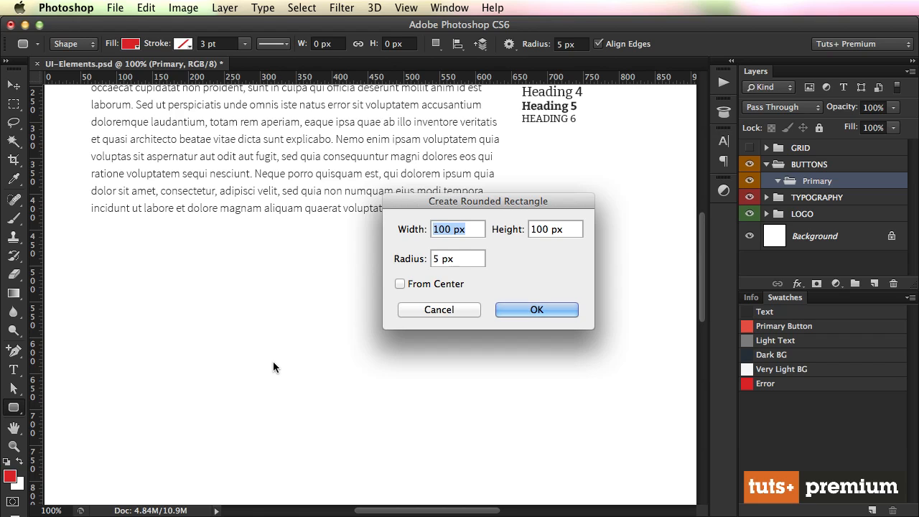
key(Tab)
text(48)
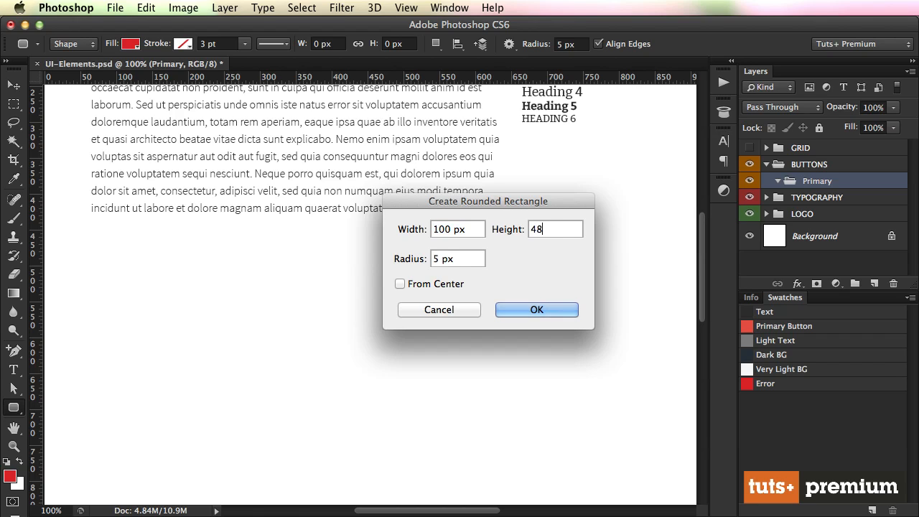
key(Tab)
key(Return)
Move the red rounded rectangle toward the body text's left edge and show the grid.
key(v)
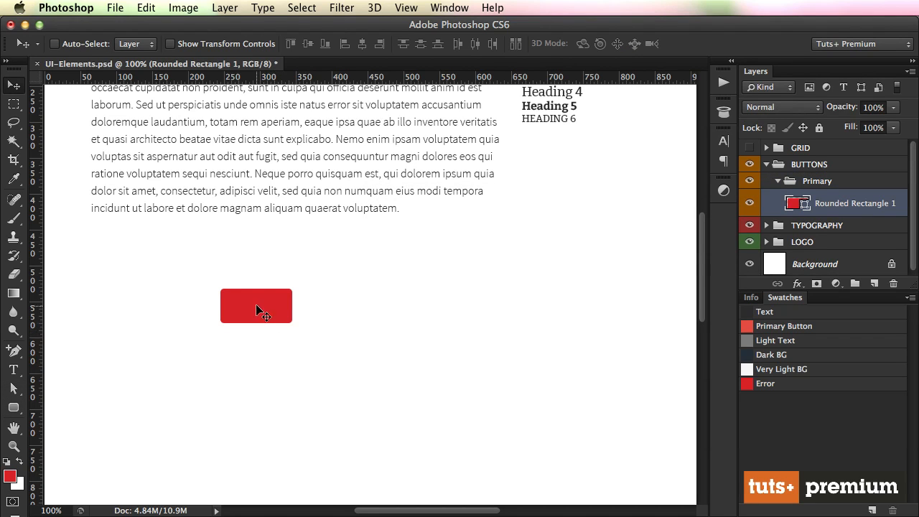
drag(258, 312, 205, 305)
key(F2)
scroll(273, 319, left, 6)
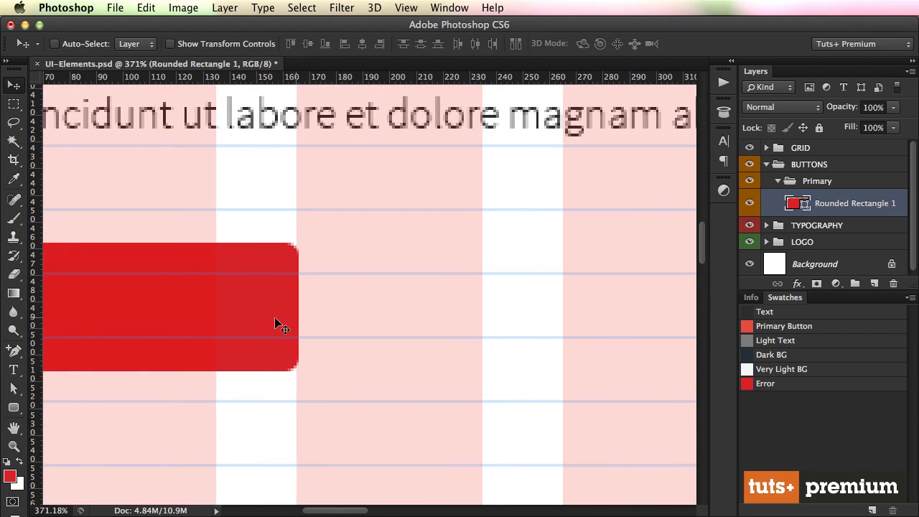
Nudge the red rectangle down to the next baseline grid line, align its left edge with the first column, and save the document.
key(Down)
key(Down)
key(Down)
key(Down)
key(Down)
key(Down)
key(Down)
key(Down)
key(Down)
key(Down)
key(Down)
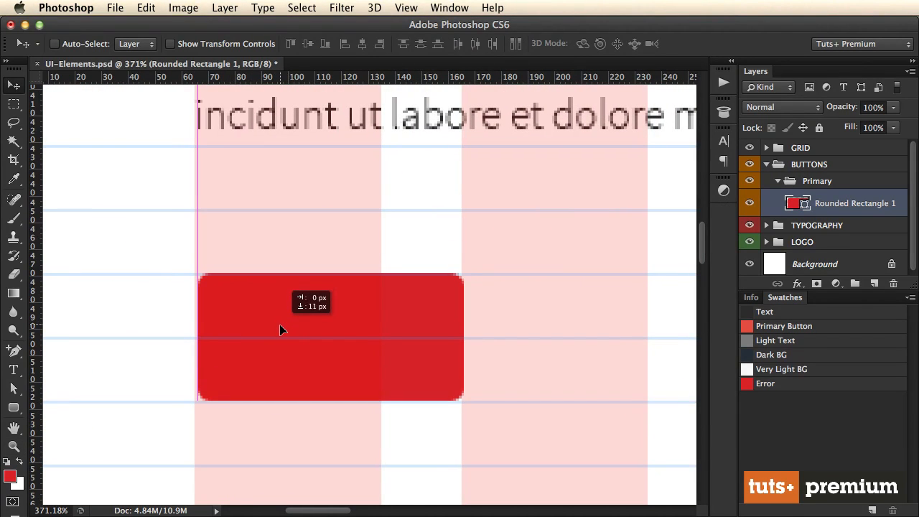
key(super+s)
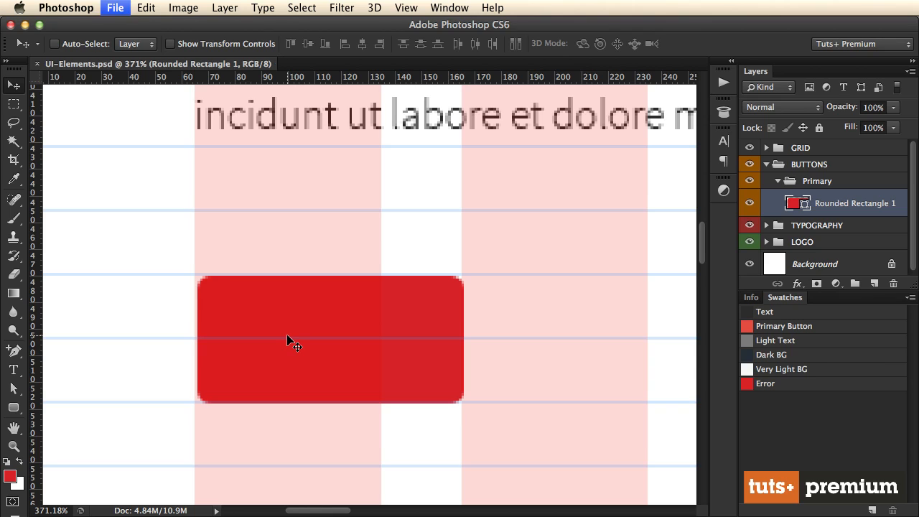
key(Left)
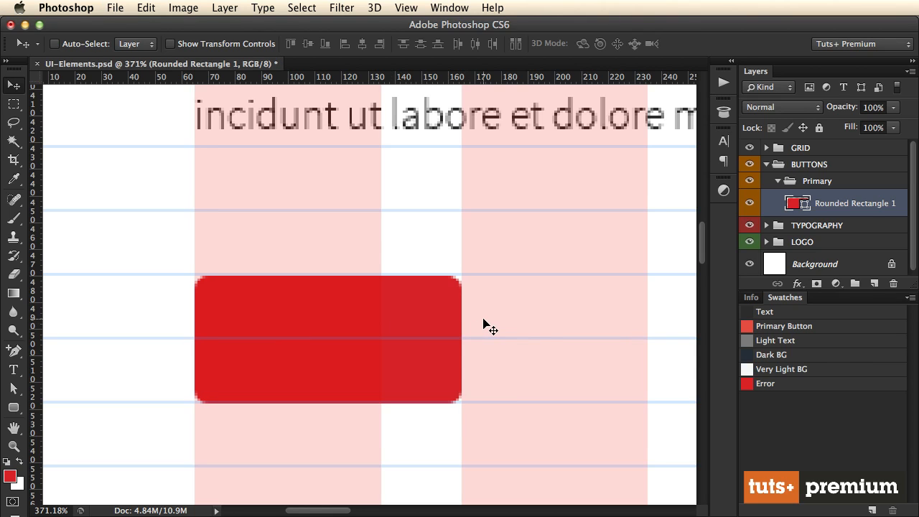
Measure the red rectangle's height with a marquee selection beside it, and clear the selection.
key(m)
drag(479, 276, 513, 402)
key(super+d)
key(v)
Hide the grid and rename the rounded rectangle layer as BG.
key(super+1)
key(super+comma)
double_click(838, 205)
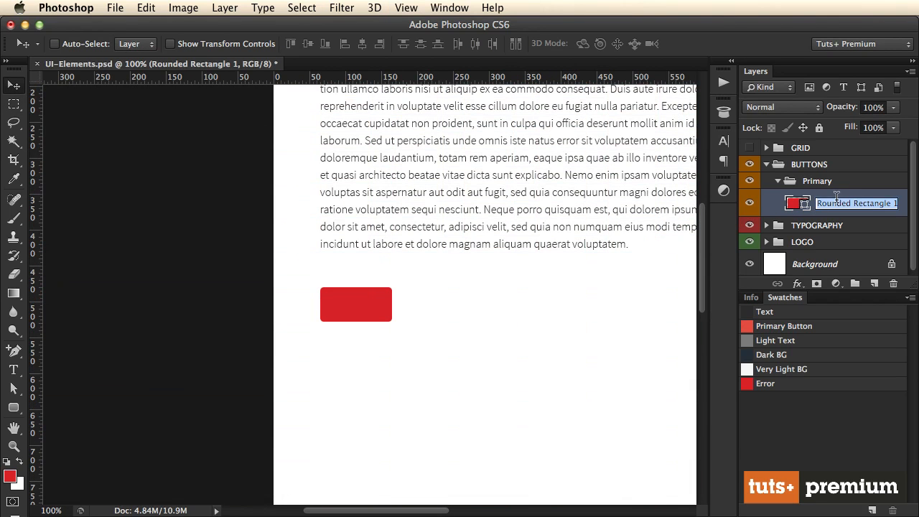
text(BG)
key(Return)
Recolour the BG shape with the Primary Button swatch (#e54d42) and widen it to about 187 px.
double_click(795, 204)
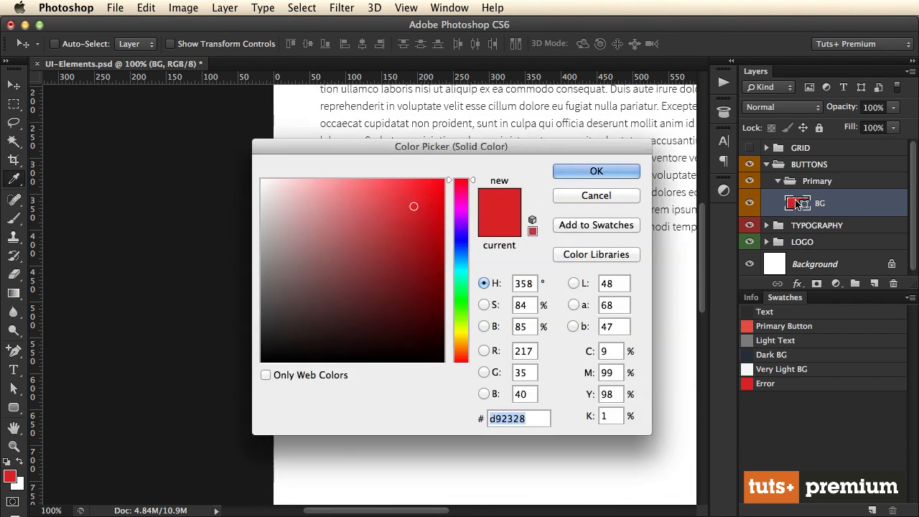
click(748, 324)
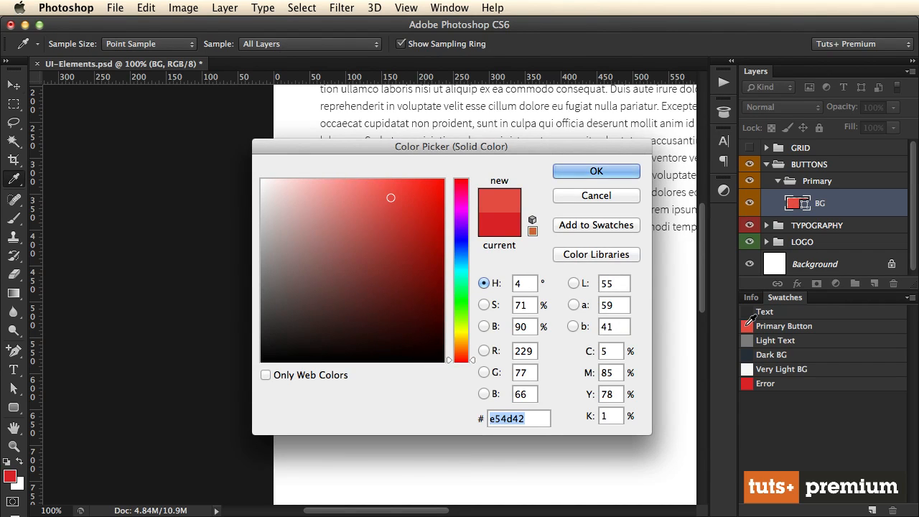
key(Return)
key(a)
mouse_move(449, 377)
mouse_down()
mouse_move(385, 279)
mouse_move(398, 298)
mouse_move(455, 296)
mouse_up()
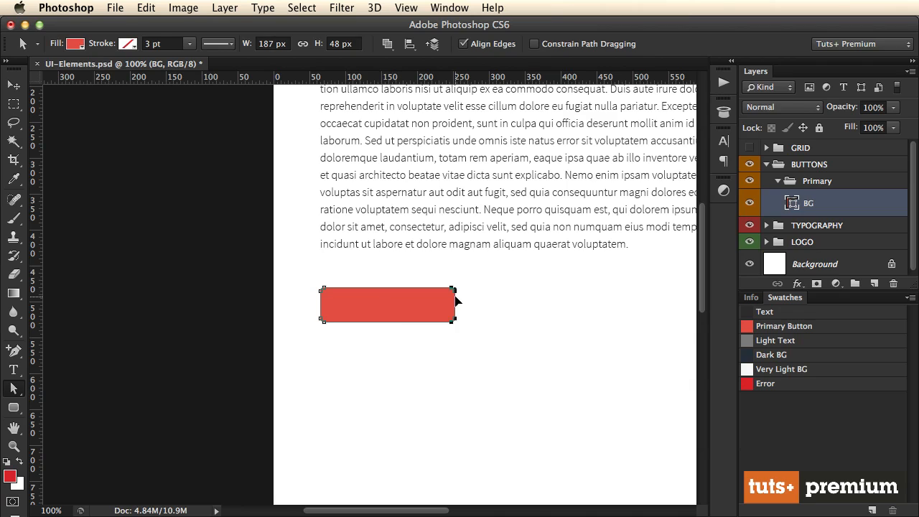
key(v)
Add the text label "PRIMARY BUTTON" on the red button and fill it with white.
key(t)
click(374, 304)
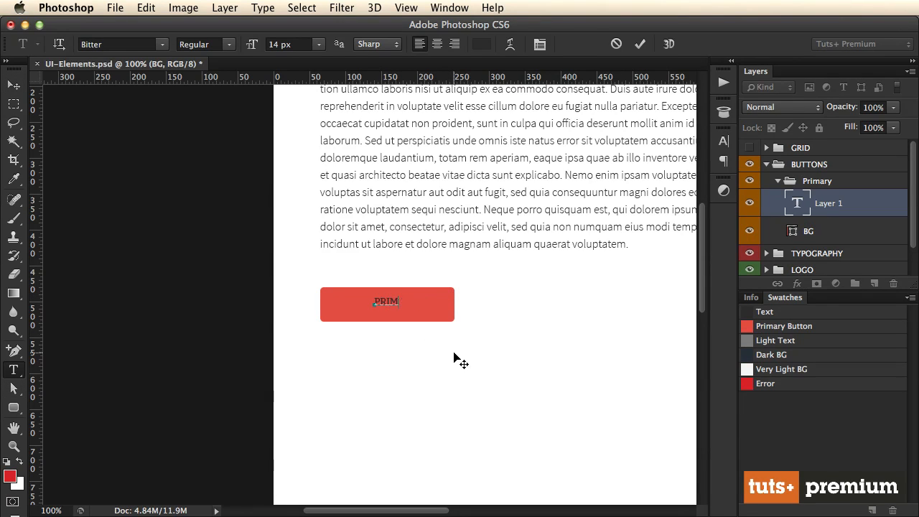
text(PRIMARY BUTTON)
key(ctrl+Return)
key(v)
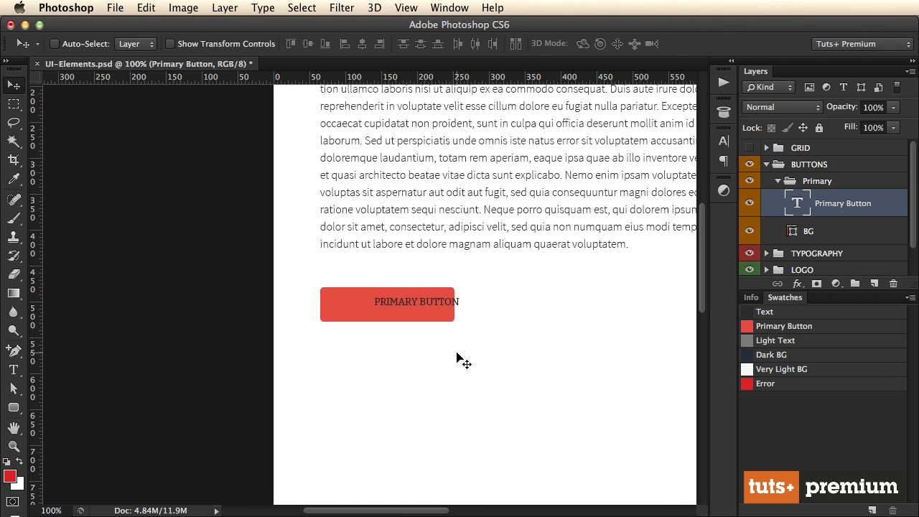
key(super+BackSpace)
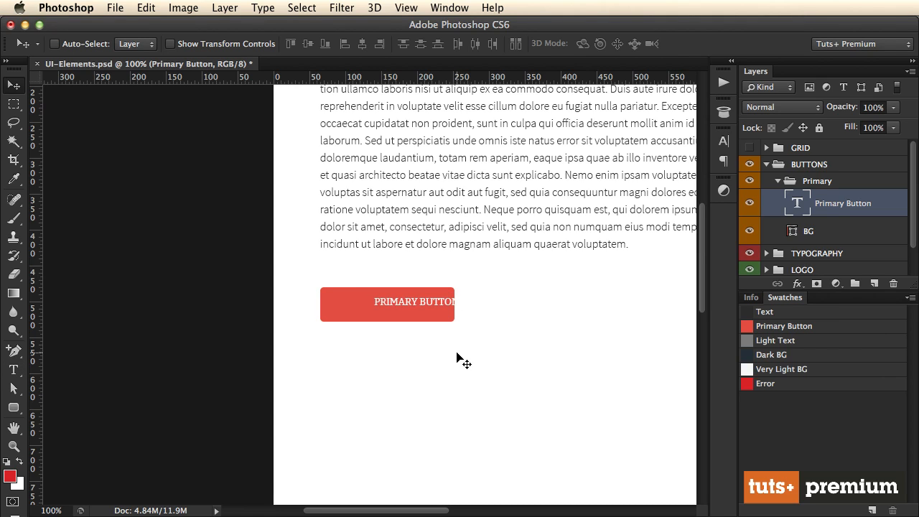
Set the button label's font to Source Sans Pro Bold at 16 px.
key(t)
click(116, 45)
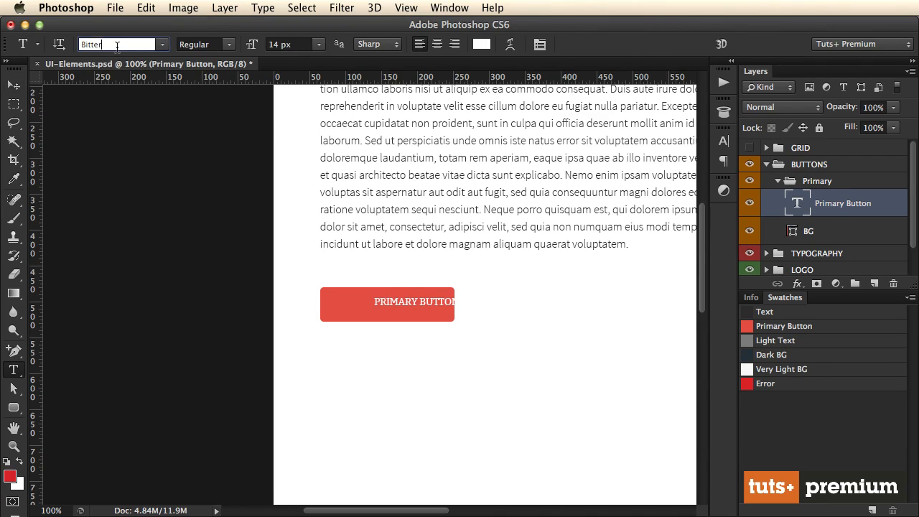
double_click(117, 45)
text(Source Sans Pro)
key(Return)
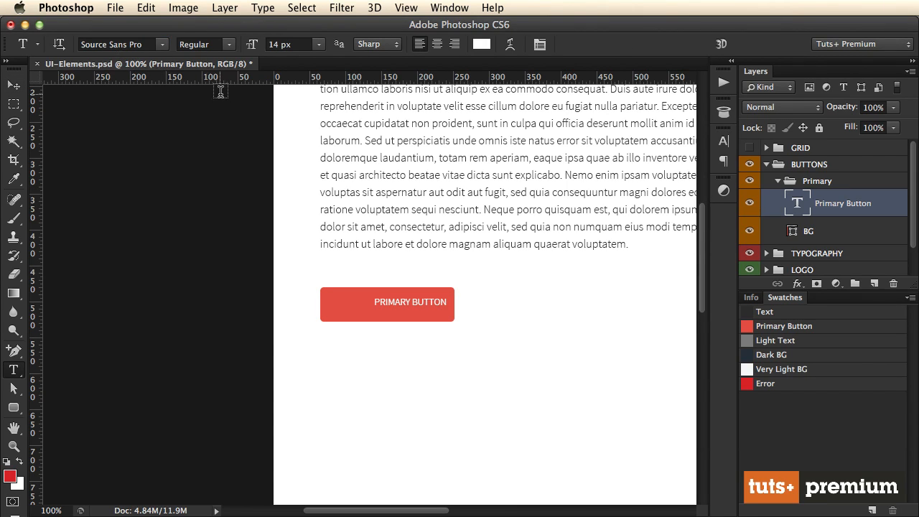
triple_click(396, 304)
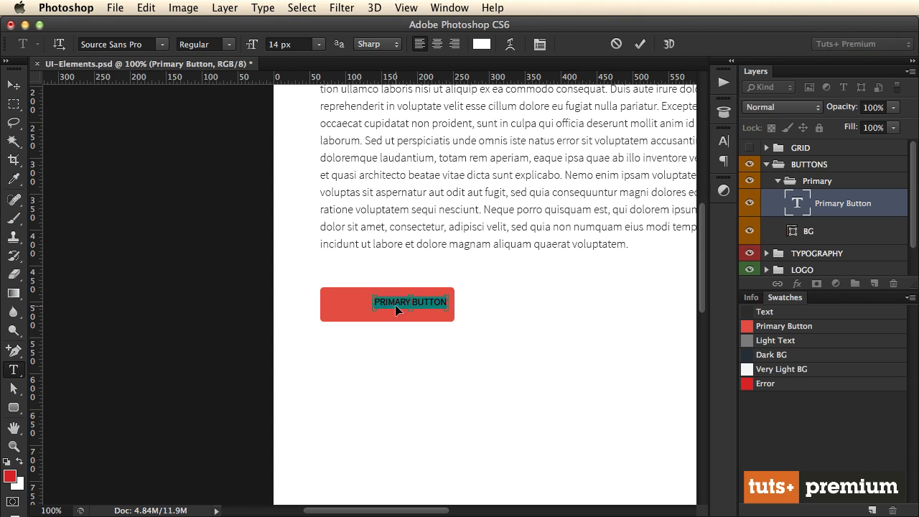
key(super+shift+period)
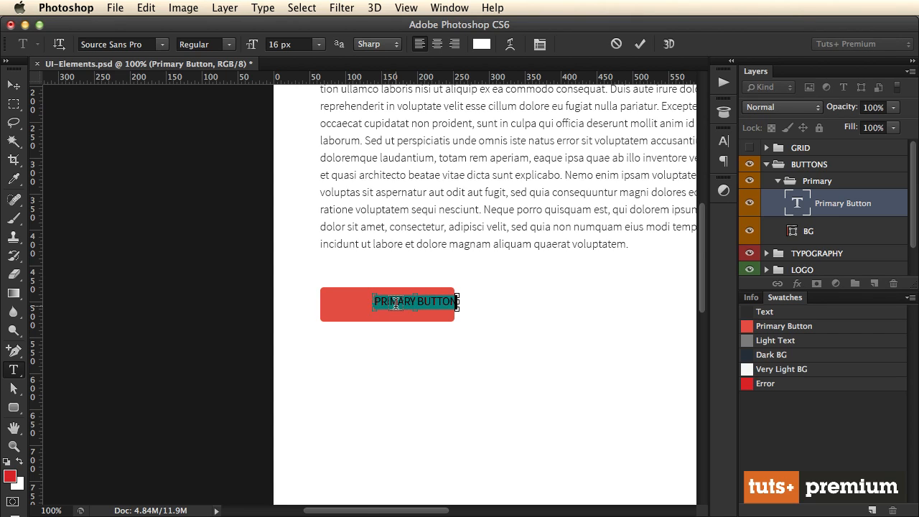
key(super+shift+b)
key(super+Return)
key(v)
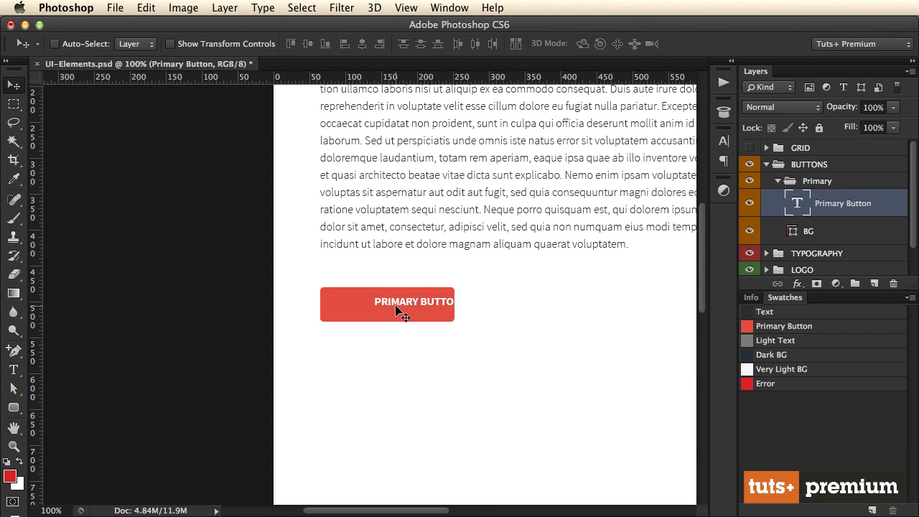
Set the button label's tracking to 0.
click(724, 143)
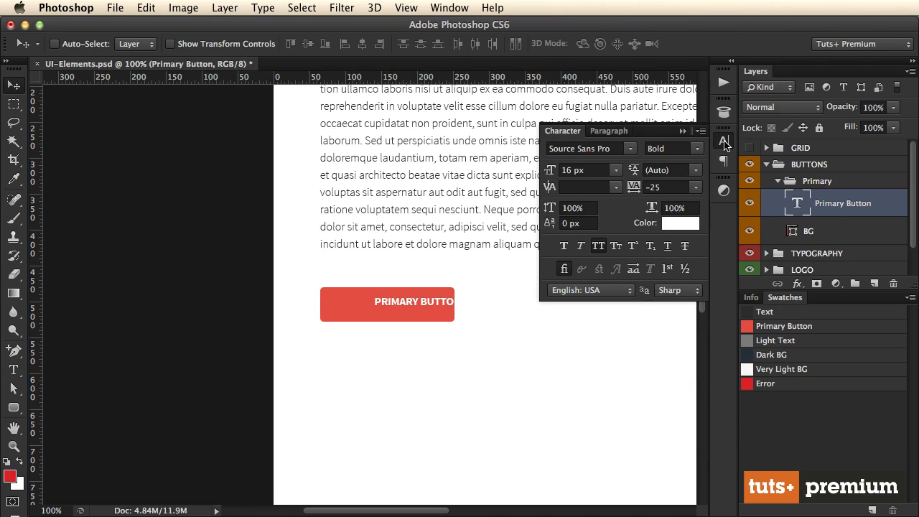
click(693, 188)
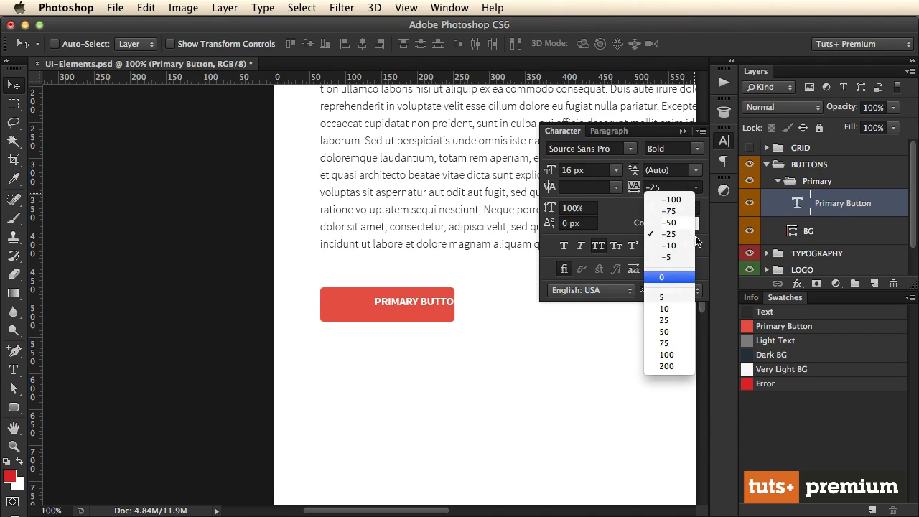
click(666, 278)
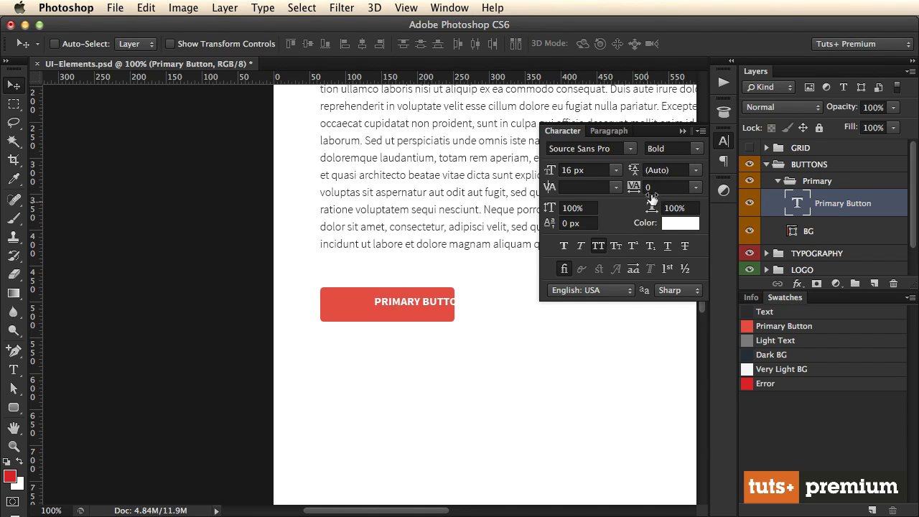
click(683, 132)
Move the label inside the button, centring it vertically and leaving even padding from the button's left edge.
drag(428, 314, 402, 320)
key(z)
drag(307, 275, 380, 318)
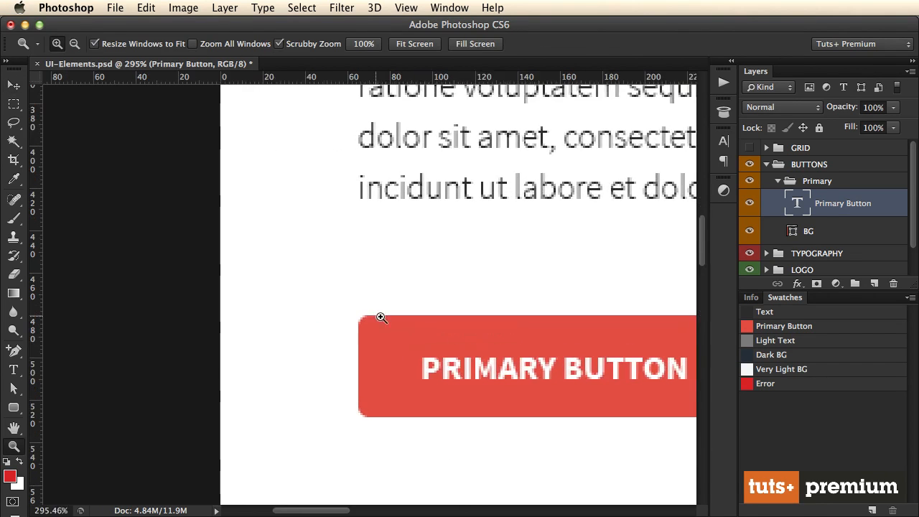
key(v)
mouse_move(527, 376)
mouse_down()
mouse_move(463, 372)
mouse_move(511, 374)
mouse_up()
Narrow the BG shape to about 173 px by moving its right edge inward, and save the document.
scroll(519, 394, right, 4)
scroll(513, 388, right, 2)
super+click(516, 387)
key(a)
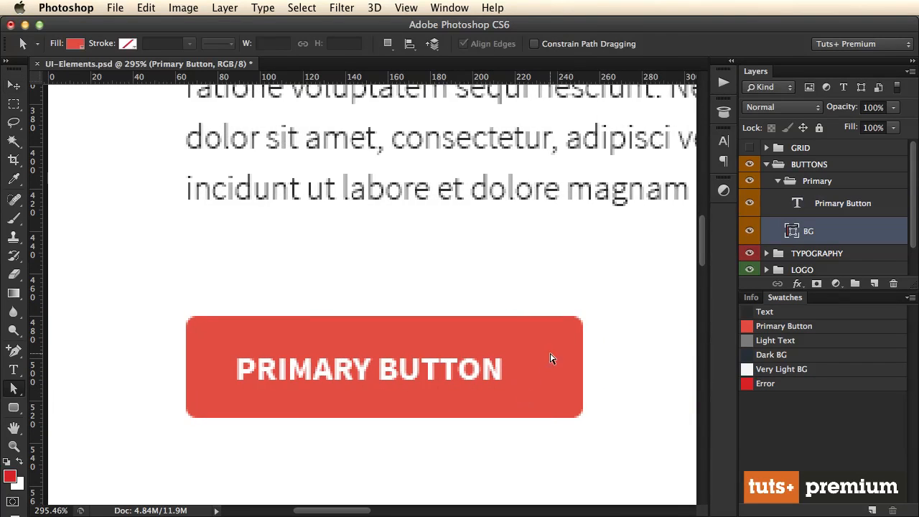
drag(615, 300, 550, 413)
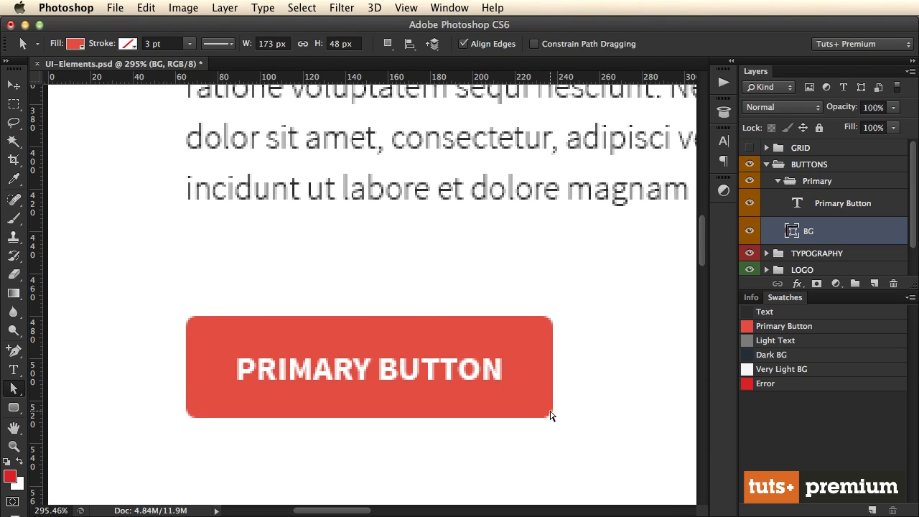
key(v)
key(super+s)
key(super+1)
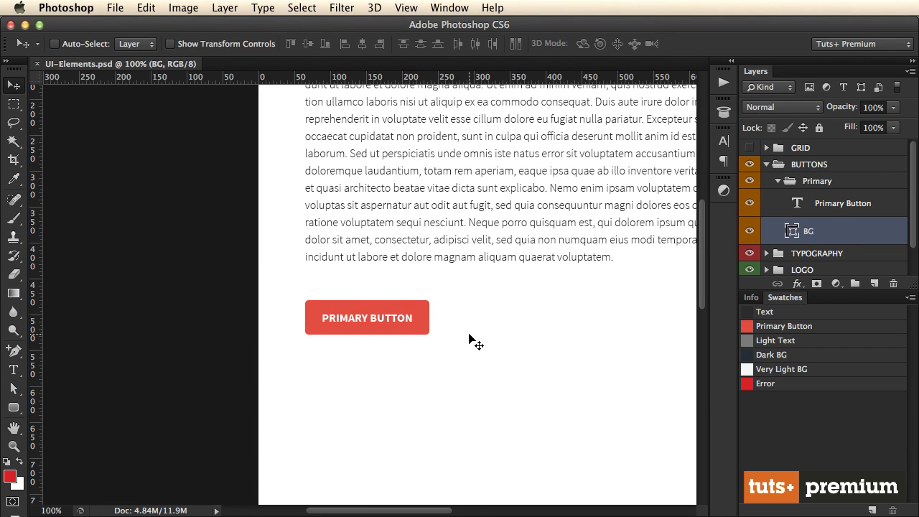
Add an inner shadow to BG without global light: angle -90°, distance 3 px, choke 0, size 0, opacity 20%; save the document.
double_click(836, 232)
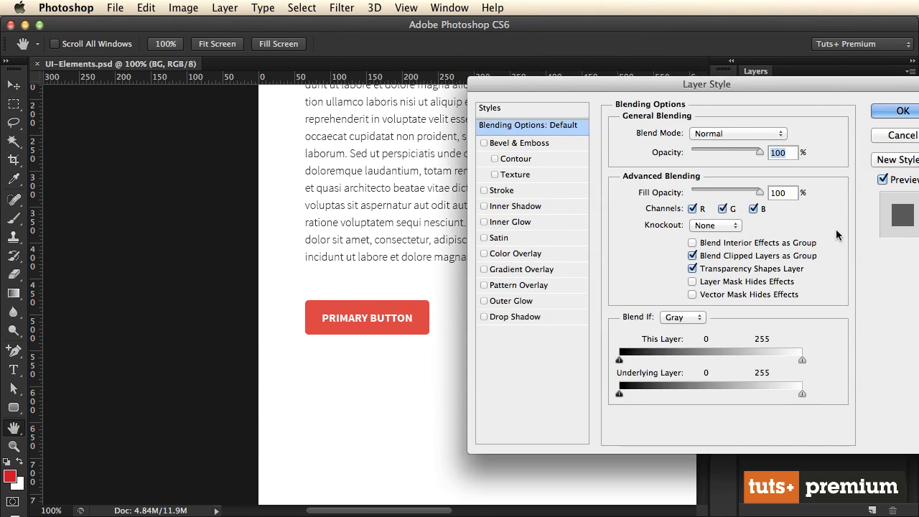
click(536, 207)
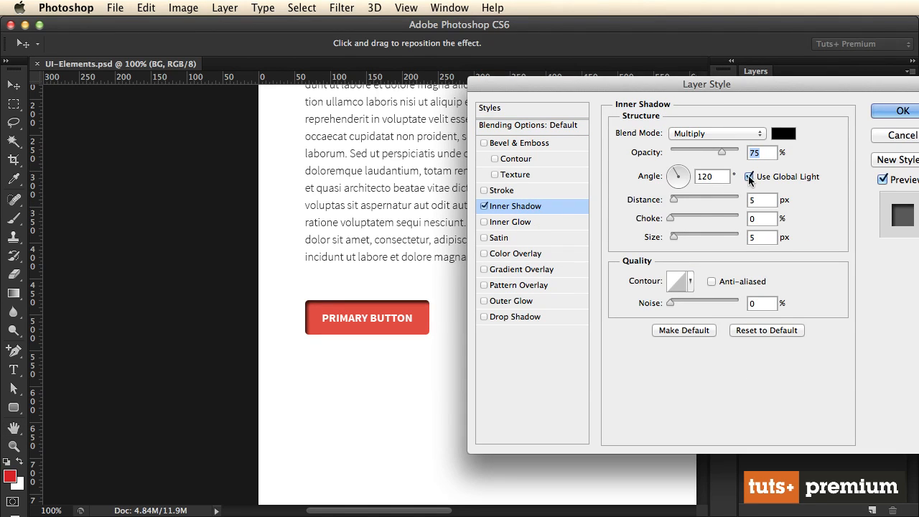
click(717, 177)
text(-90)
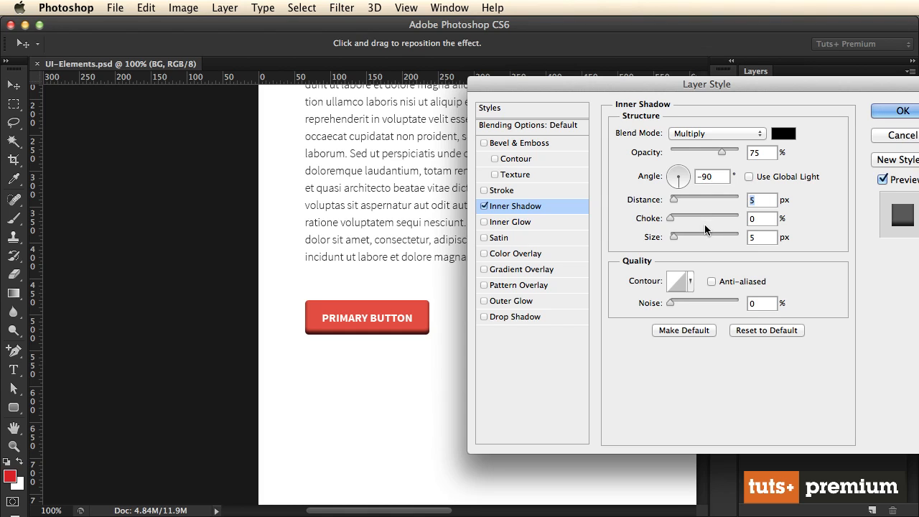
text(3)
key(Tab)
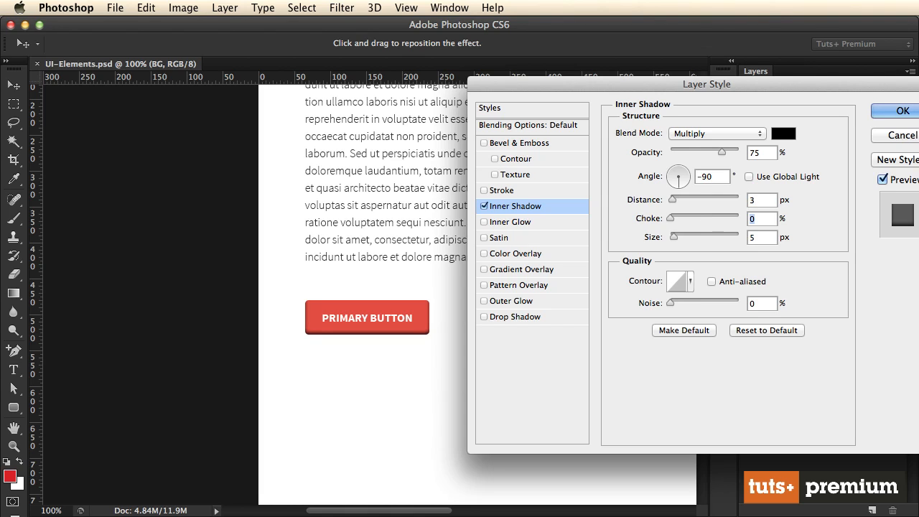
text(0)
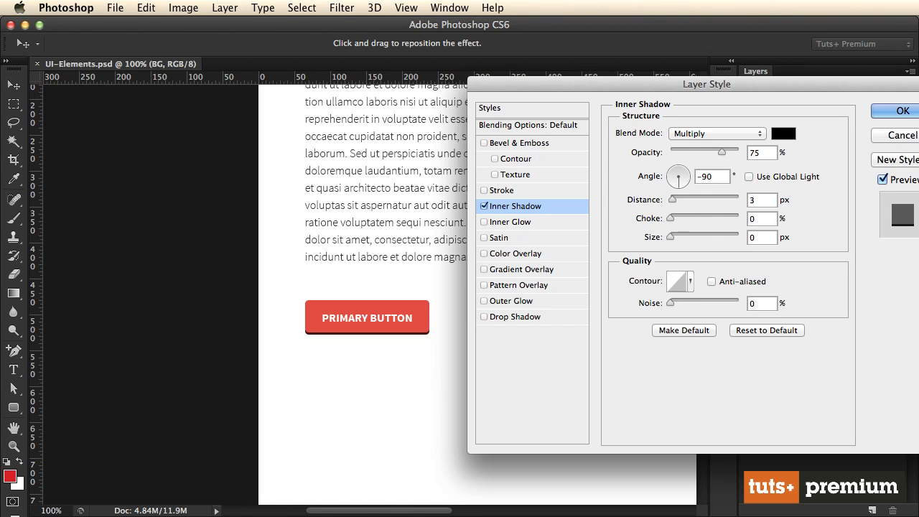
drag(726, 151, 682, 149)
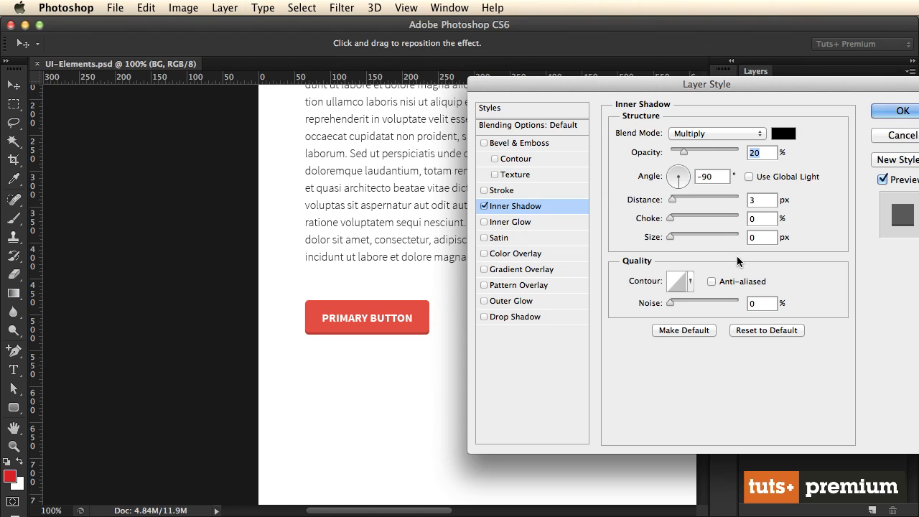
click(897, 112)
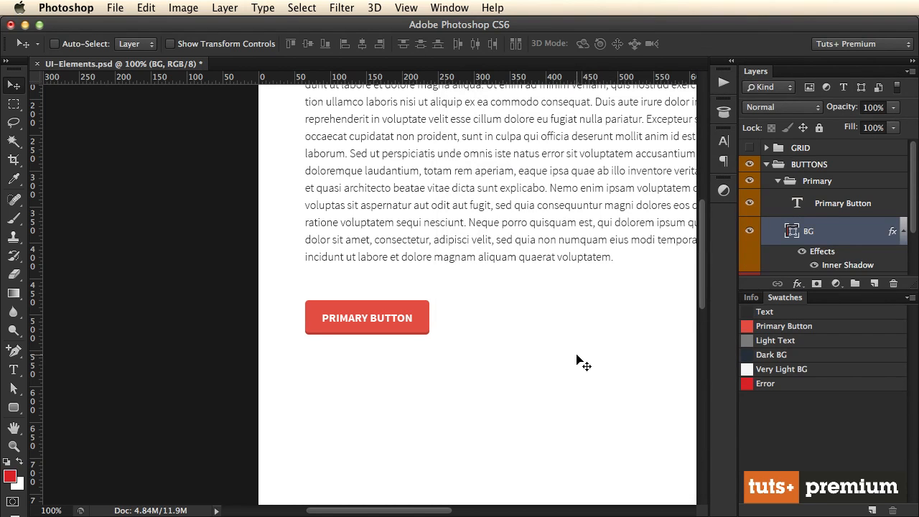
key(super+s)
Review the BG inner shadow settings and try a blue fill (#42b5e5) on the shape, discarding the colour.
double_click(856, 268)
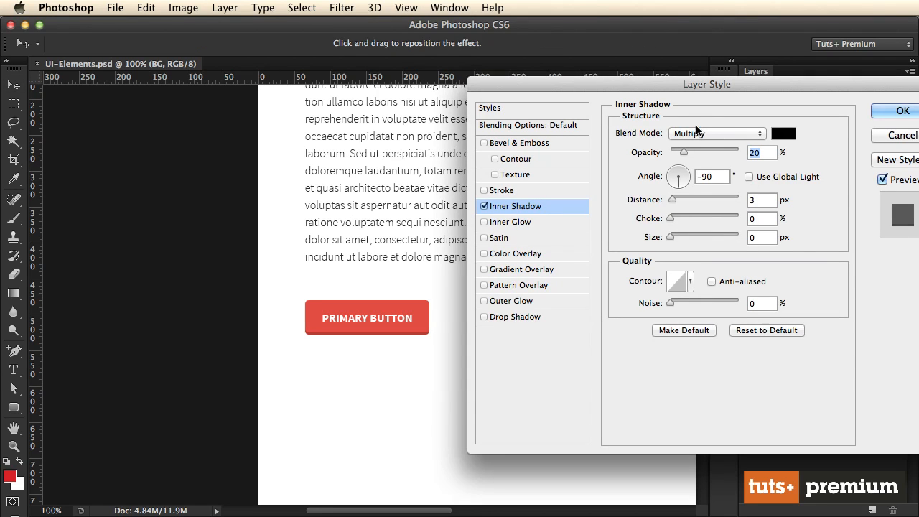
click(893, 112)
double_click(792, 231)
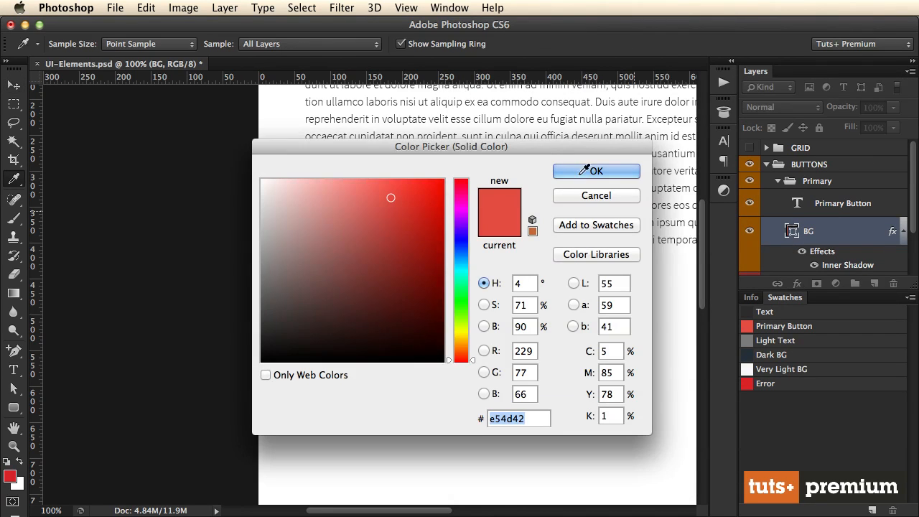
drag(556, 140, 826, 126)
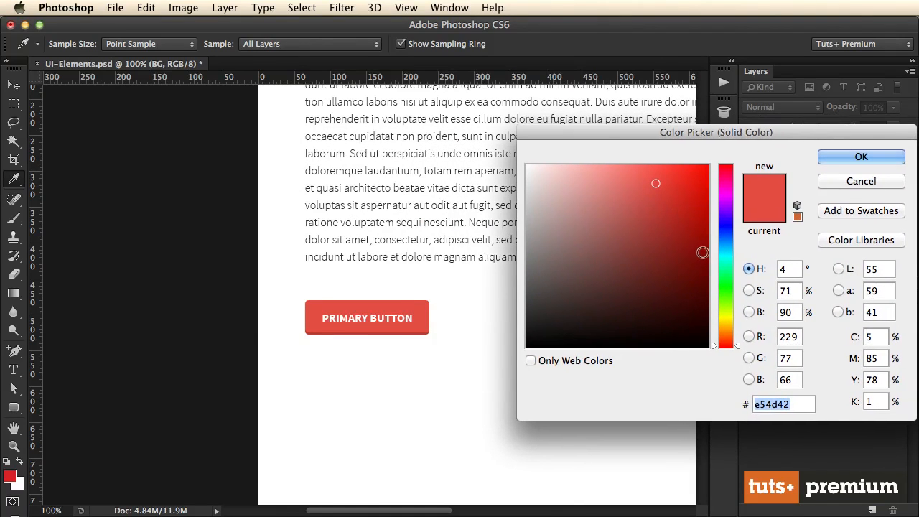
click(723, 246)
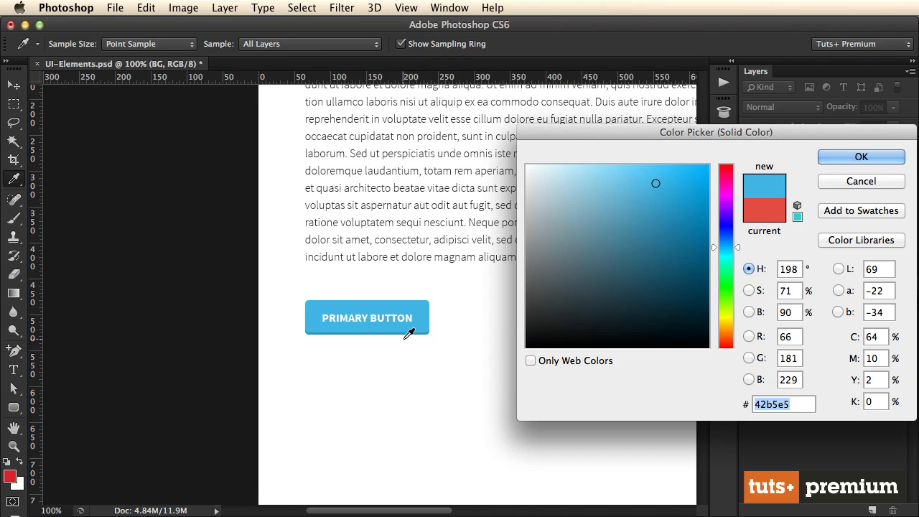
key(Escape)
Group the Primary Button label and BG layers and name the group Out.
shift+click(822, 215)
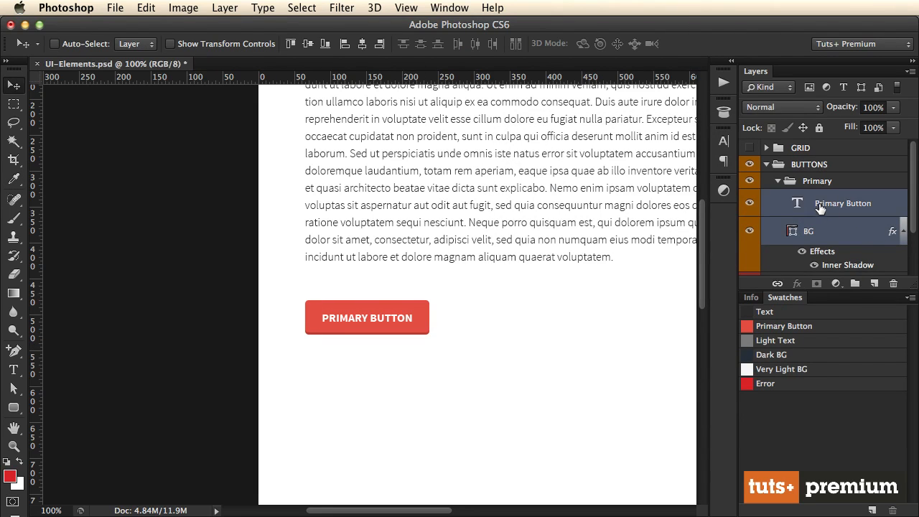
key(super+g)
double_click(816, 199)
text(Out)
key(Return)
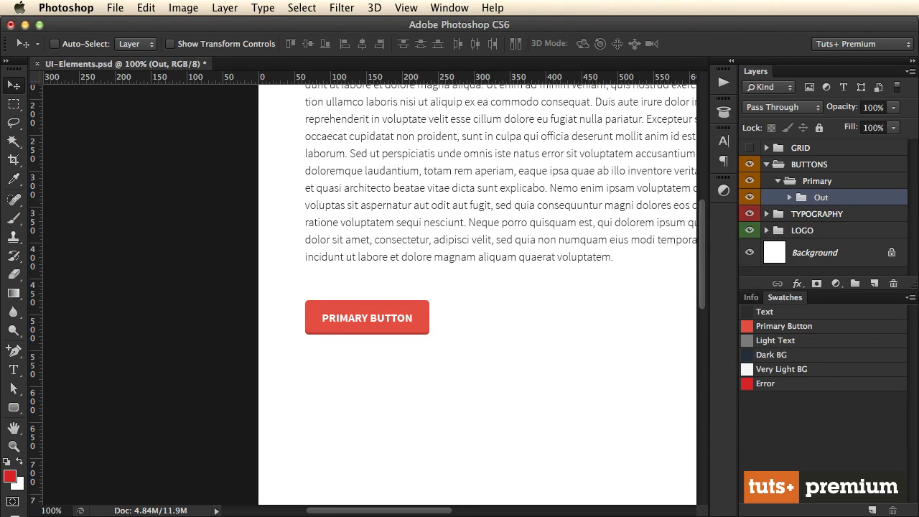
Duplicate the Out group below the original button and align the copy to the first column and baseline grid.
drag(380, 327, 427, 375)
key(F2)
key(Down)
key(Down)
key(Down)
key(Down)
key(Down)
key(Down)
key(Down)
key(Down)
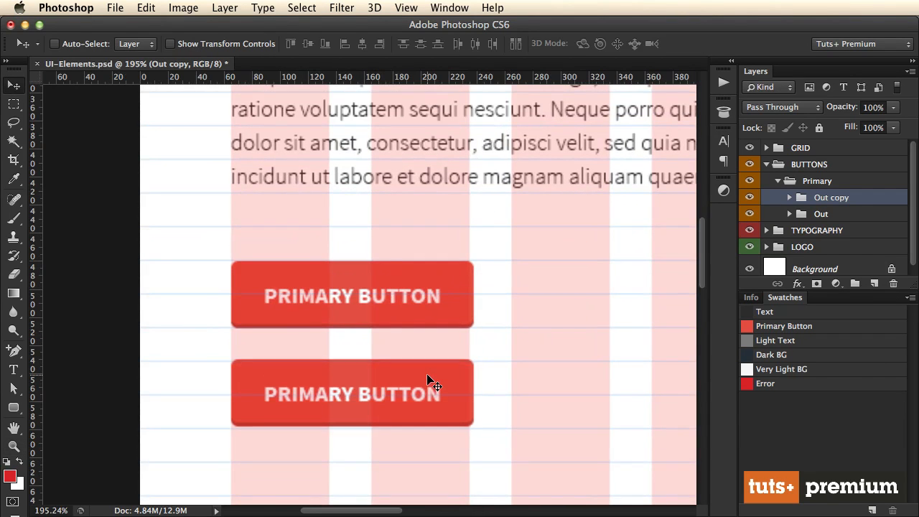
Make two more copies of the button group, stacked below on the grid with the same spacing.
scroll(427, 375, down, 5)
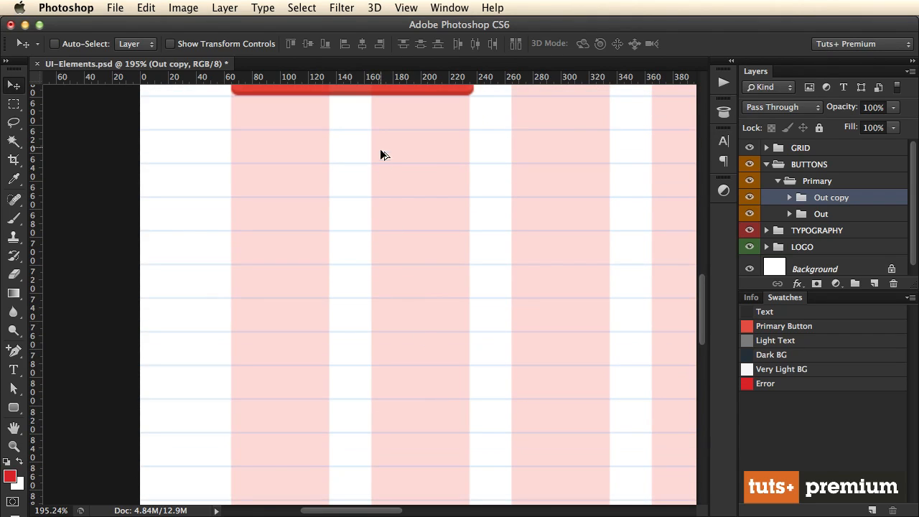
drag(381, 152, 395, 251)
drag(381, 219, 391, 309)
key(super+1)
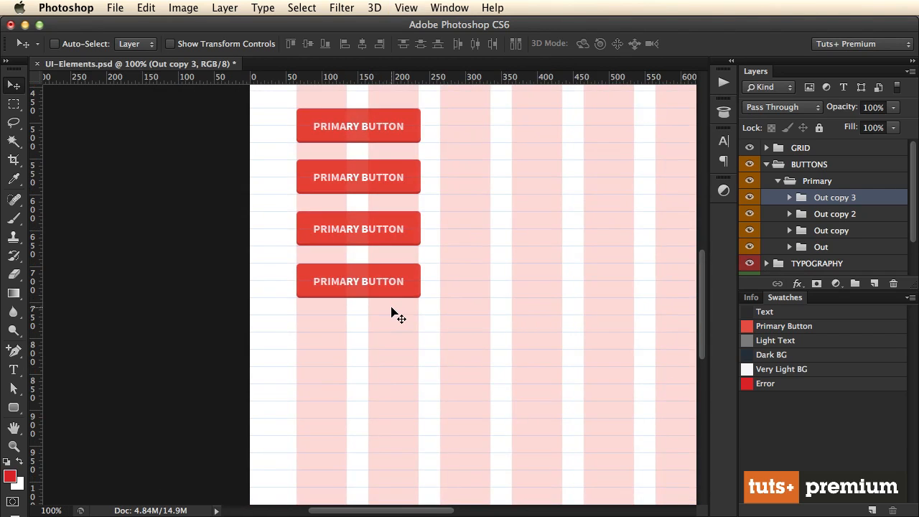
Hide the grid, then rename the group Out copy 3 as Disabled and Out copy 2 as Down.
key(F2)
scroll(524, 261, up, 2)
double_click(832, 197)
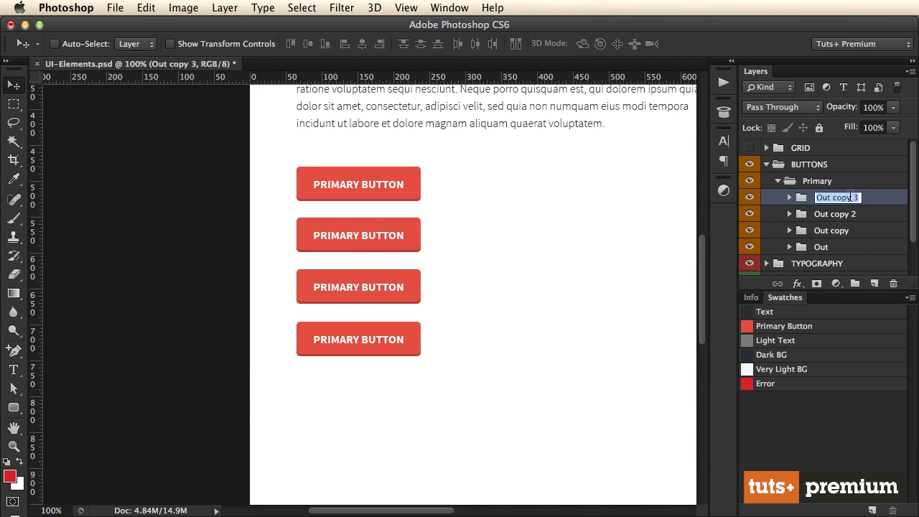
text(Disabled)
key(Tab)
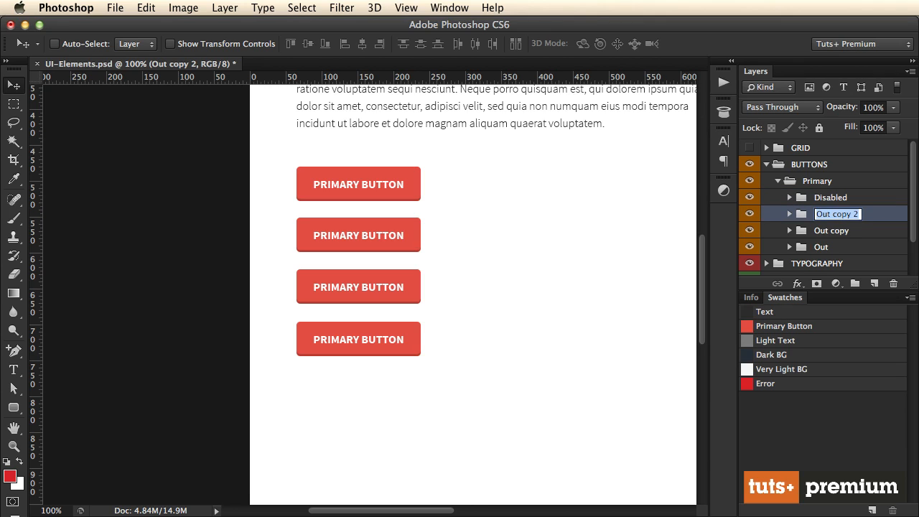
text(Down)
key(Tab)
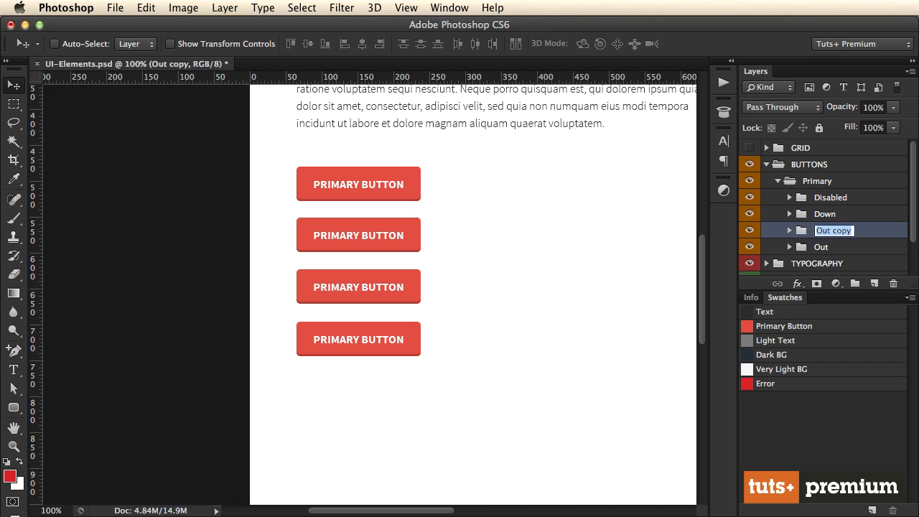
Rename the remaining Out copy group as Over.
text(Ovr)
key(Return)
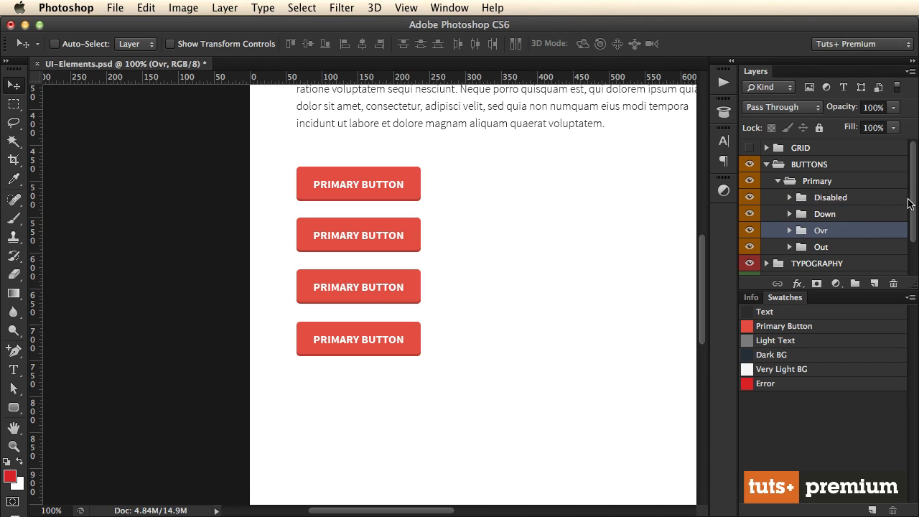
double_click(822, 231)
click(823, 230)
text(e)
key(Return)
Set the fill colour of the BG shape in the Over group to #ff5948.
ctrl+click(417, 248)
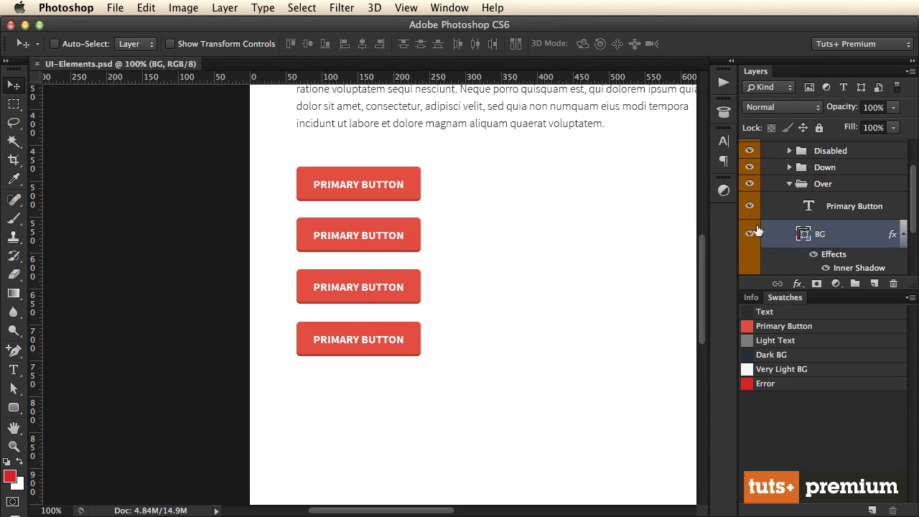
double_click(805, 234)
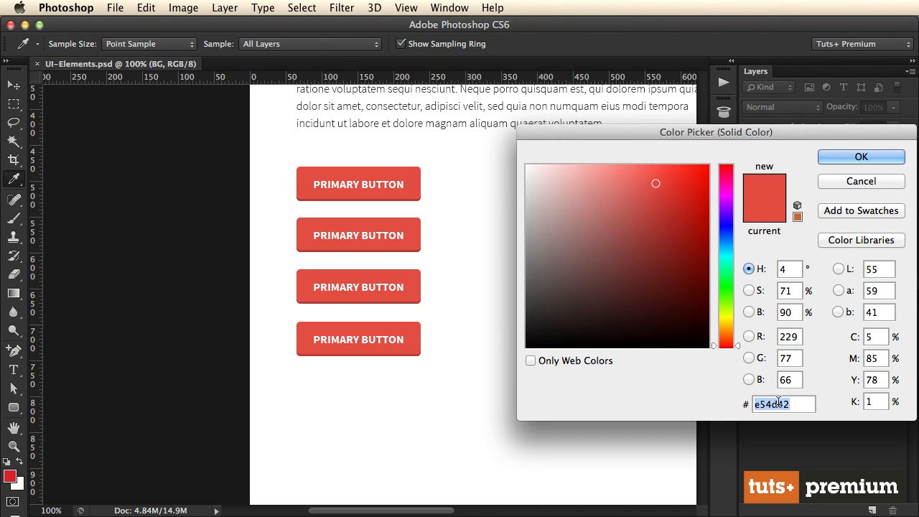
text(ff5)
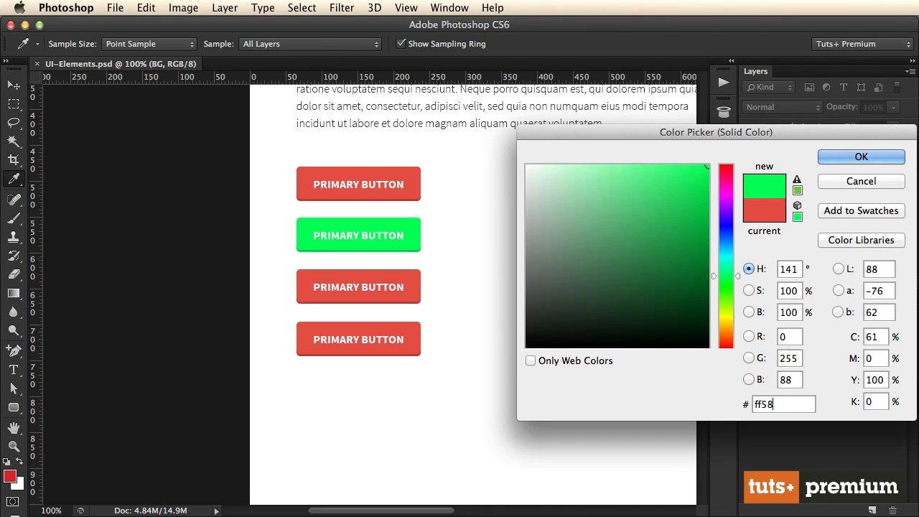
text(948)
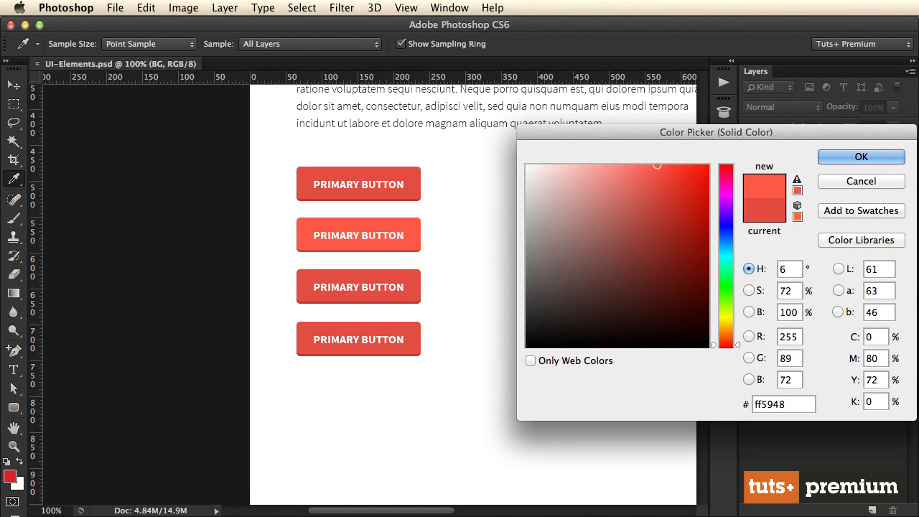
key(Return)
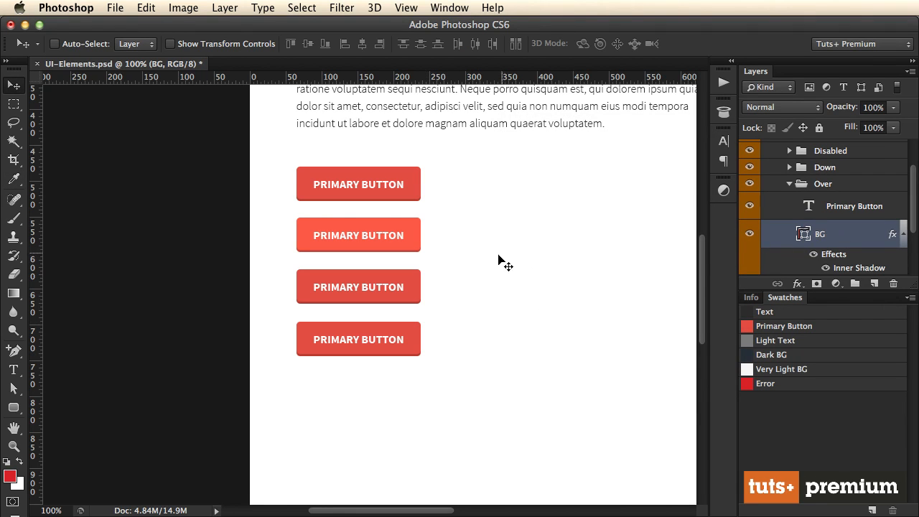
Fill the Down group's BG shape with the #ff5948 colour sampled from the Over button.
scroll(892, 232, down, 1)
double_click(803, 219)
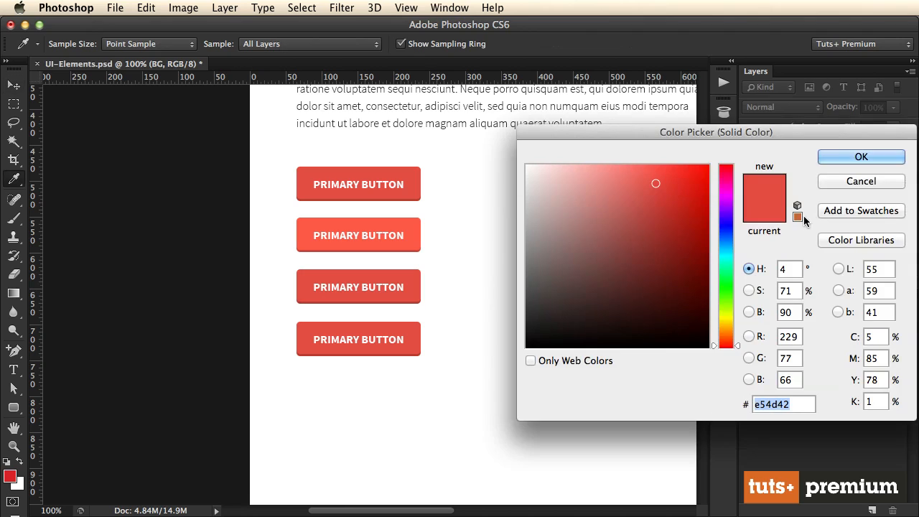
click(414, 241)
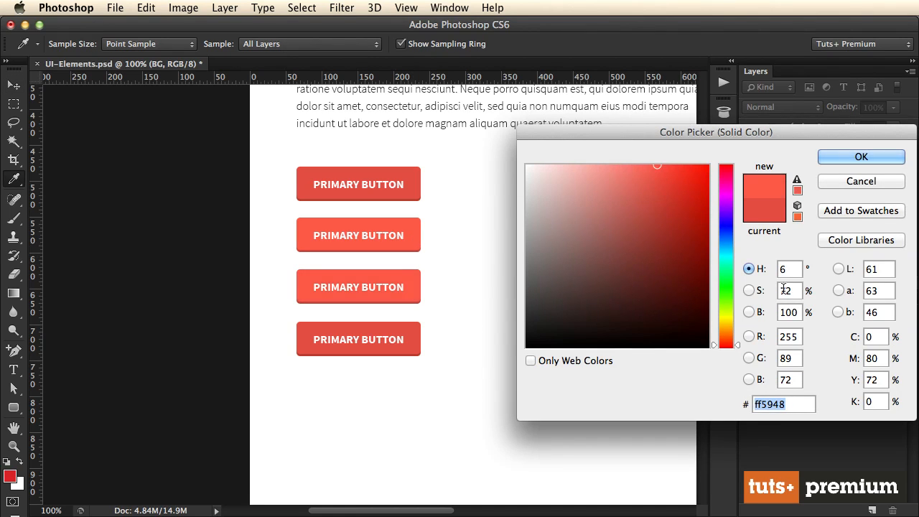
click(865, 158)
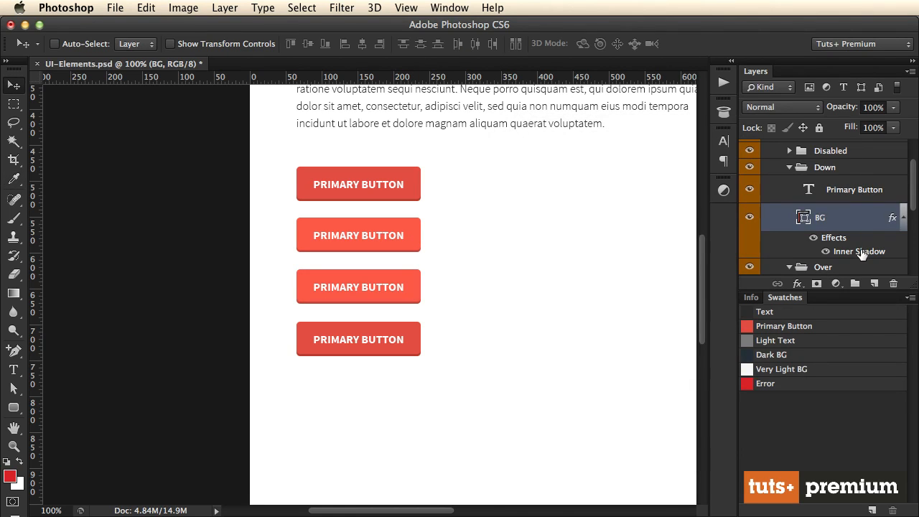
Hide the Down button's inner shadow and move the top anchor points of its BG shape 3 px down.
click(825, 252)
key(a)
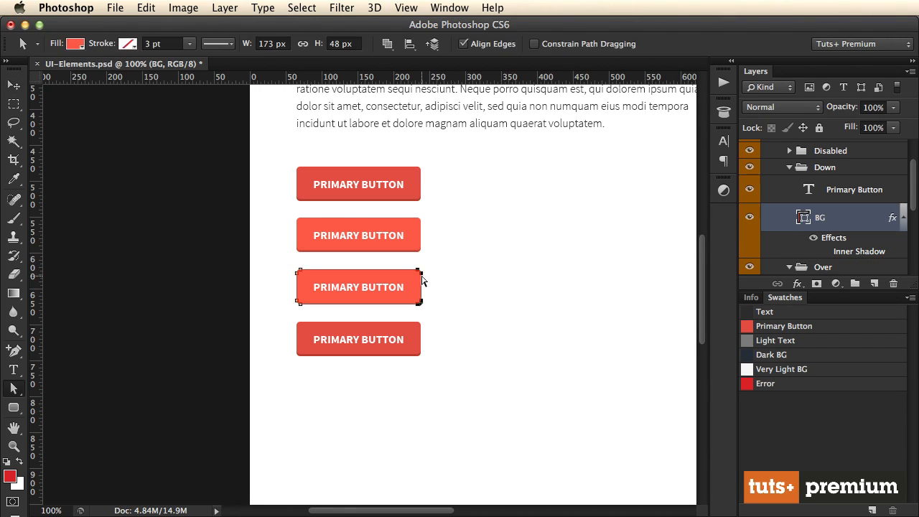
drag(491, 280, 244, 266)
key(Down)
key(Down)
key(Down)
key(v)
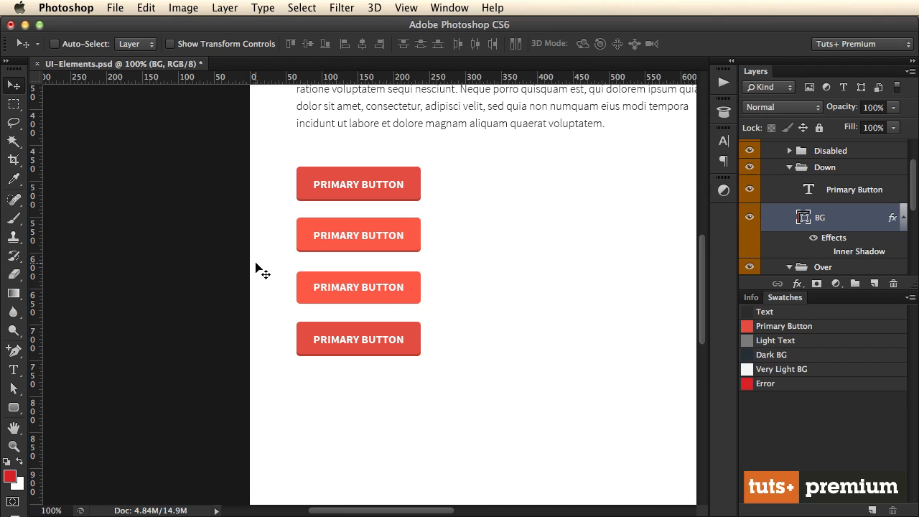
Nudge the Down button's text label 1 px down and collapse the Down group.
key(t)
click(368, 288)
key(super+Return)
key(v)
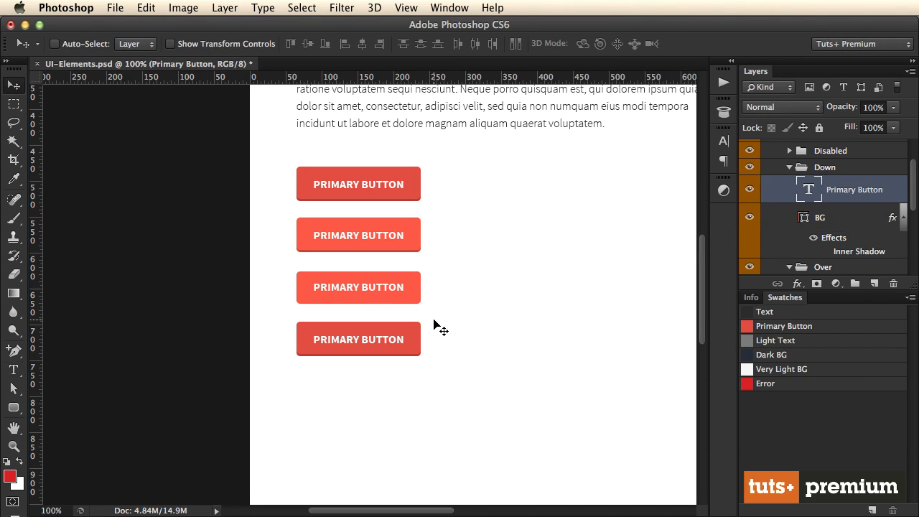
key(Down)
click(788, 168)
Set the fill colour of the BG shape in the Disabled group to #e6e5e5.
click(789, 150)
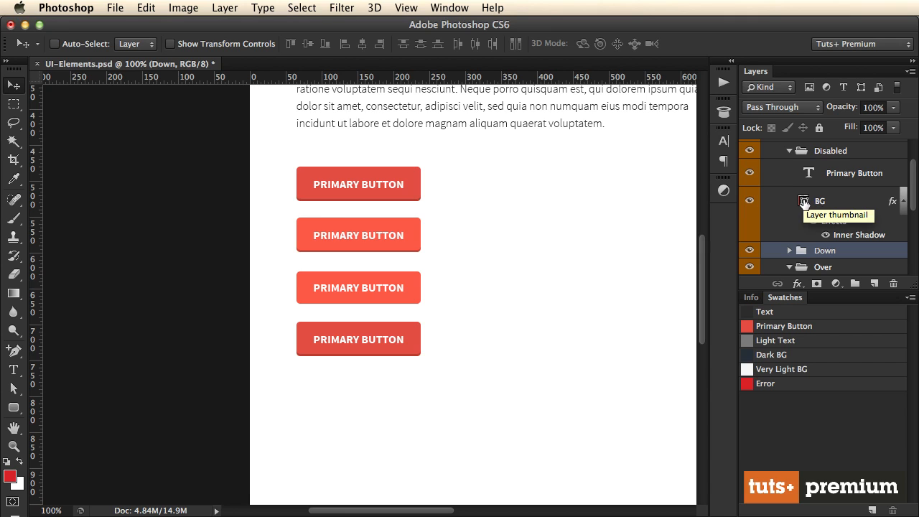
double_click(803, 201)
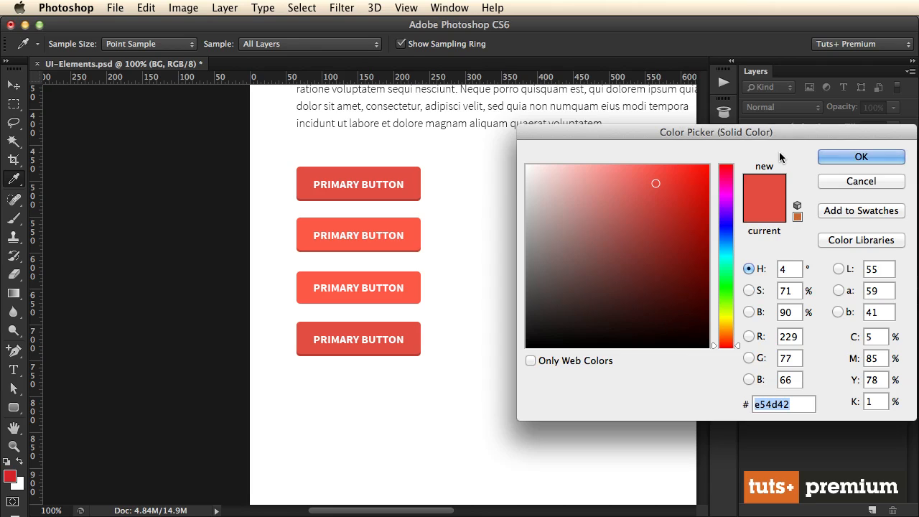
text(e6)
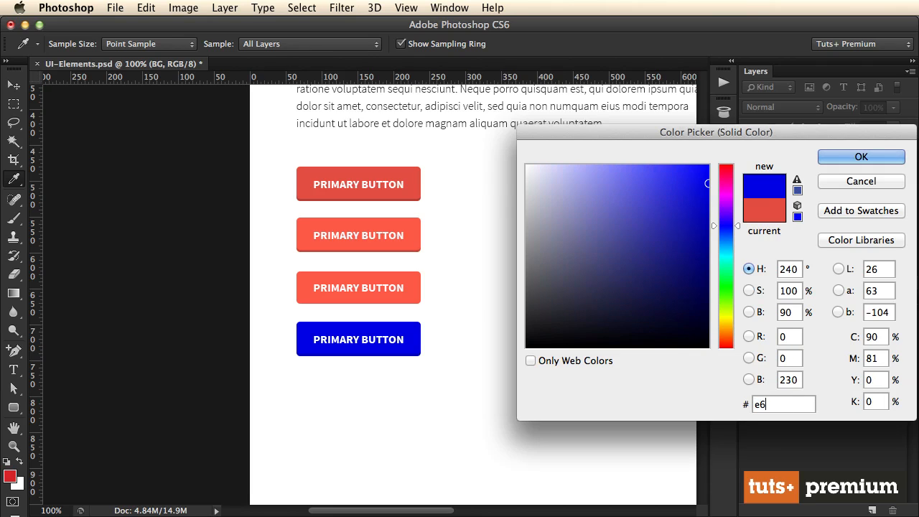
text(e5e5)
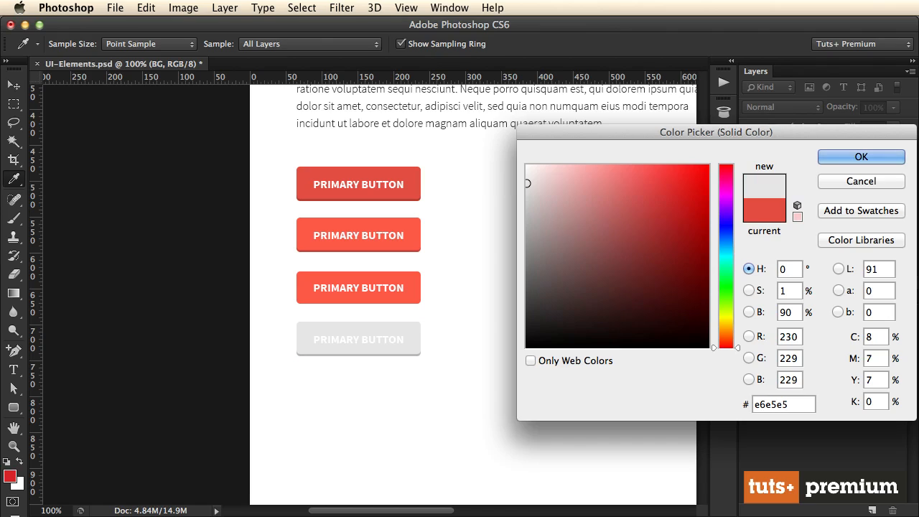
key(Return)
key(v)
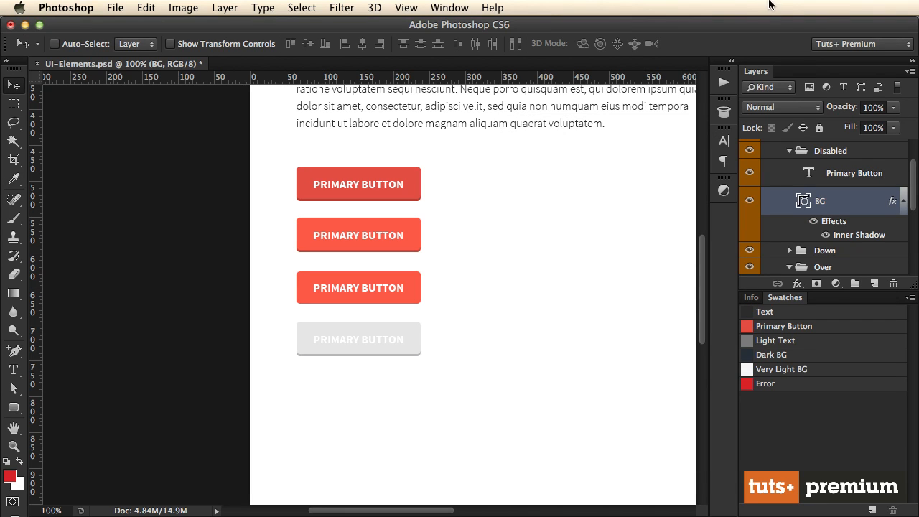
Set the text colour of the Disabled button's label to #b9b8b8 and save the document.
click(847, 172)
key(t)
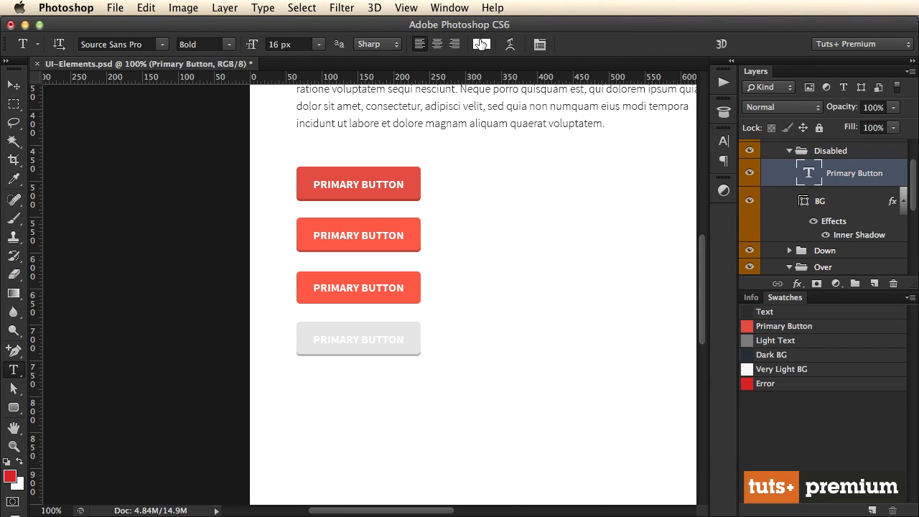
click(481, 43)
text(b9)
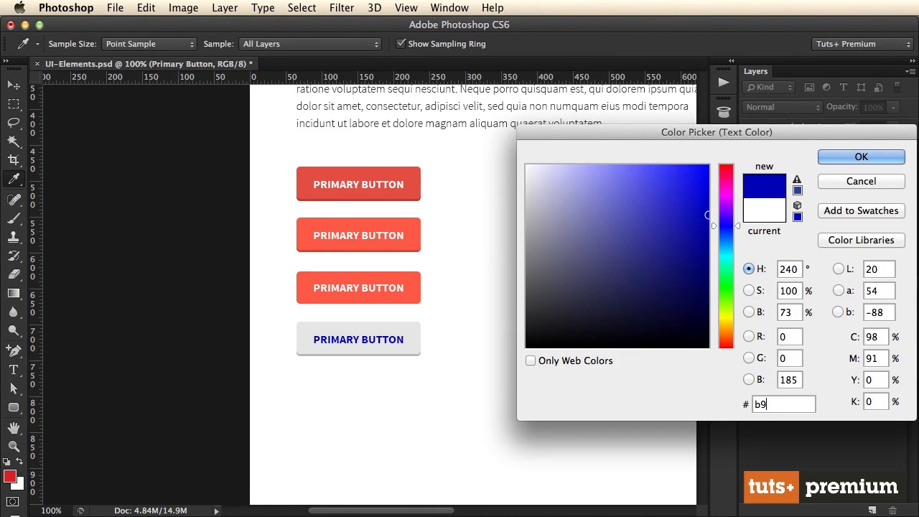
text(b8b8)
key(Return)
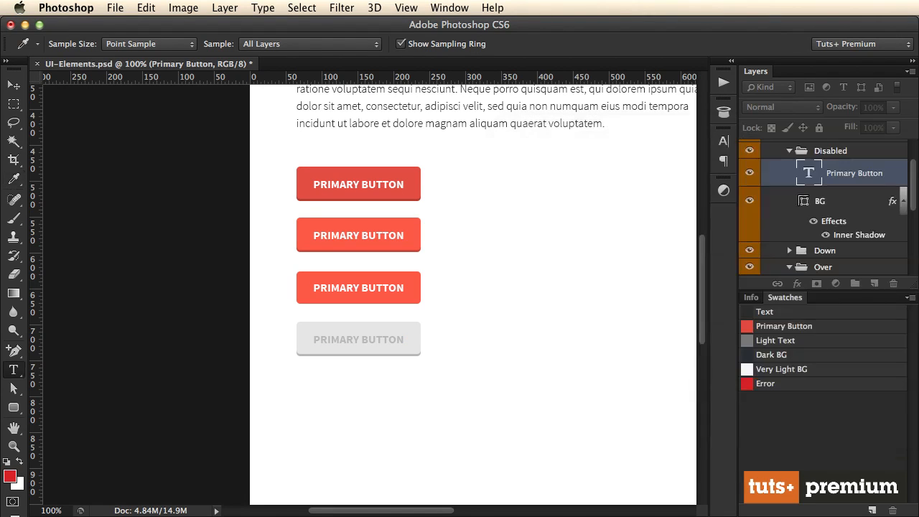
key(super+s)
key(v)
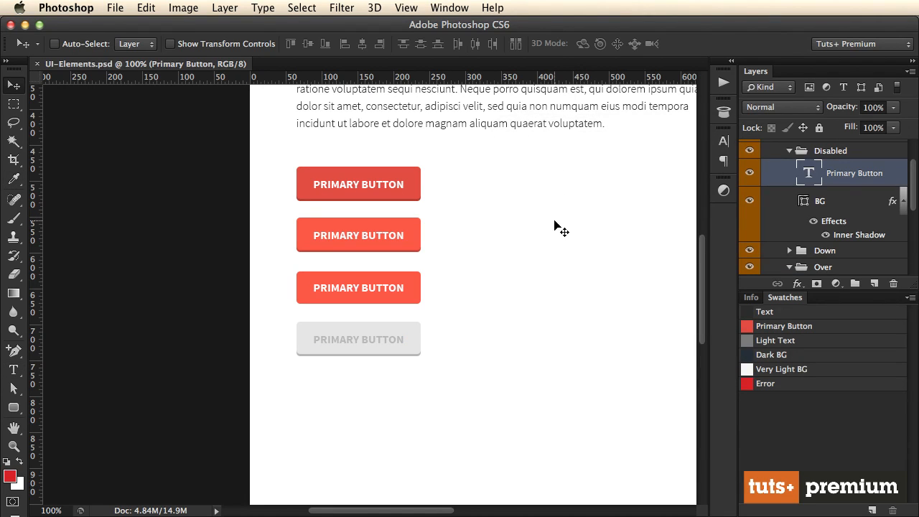
Hide the interface panels and review the four button states together with the typography samples.
scroll(841, 182, up, 3)
key(Tab)
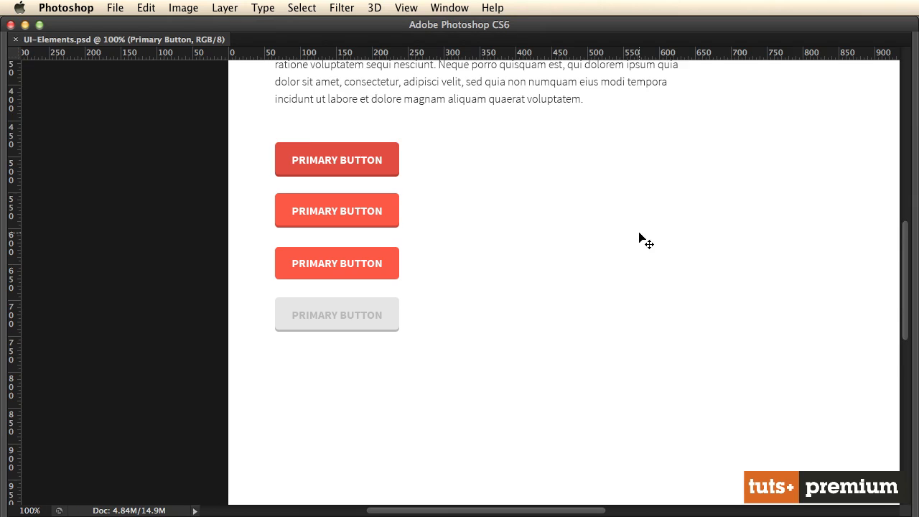
scroll(645, 241, up, 5)
scroll(663, 250, right, 5)
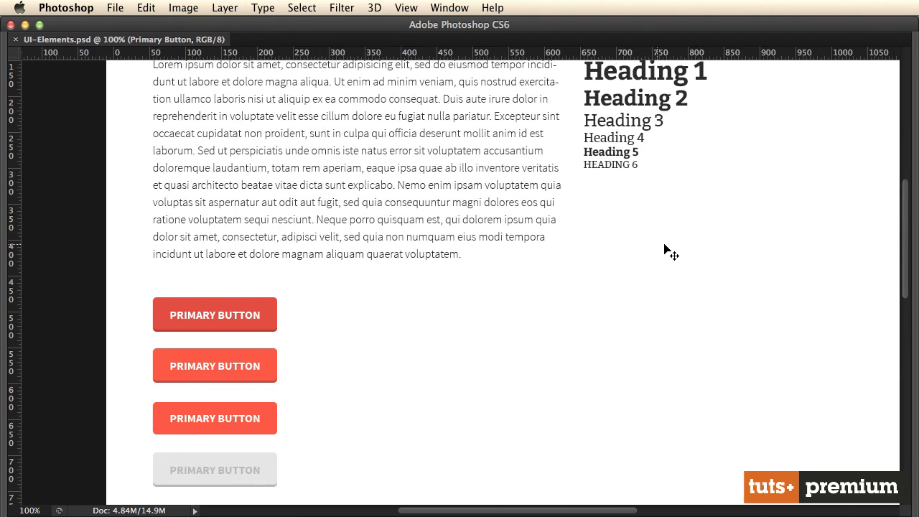
scroll(662, 250, down, 3)
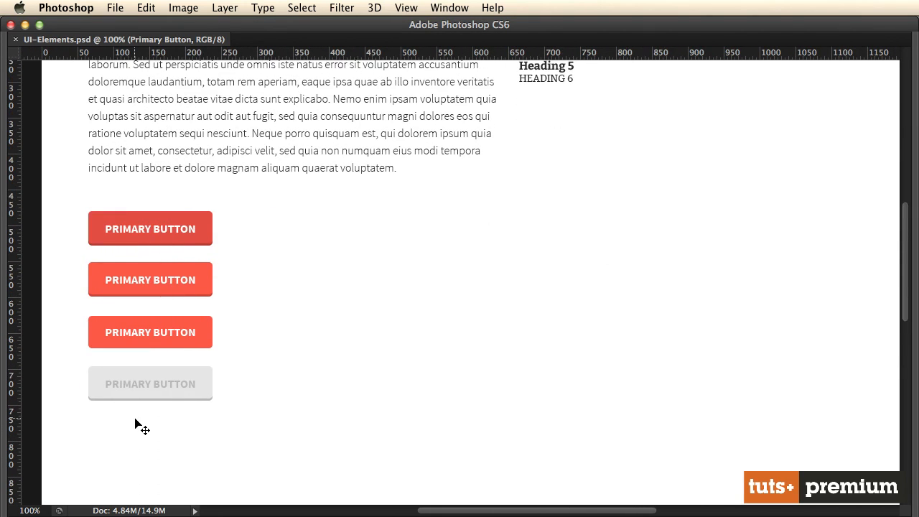